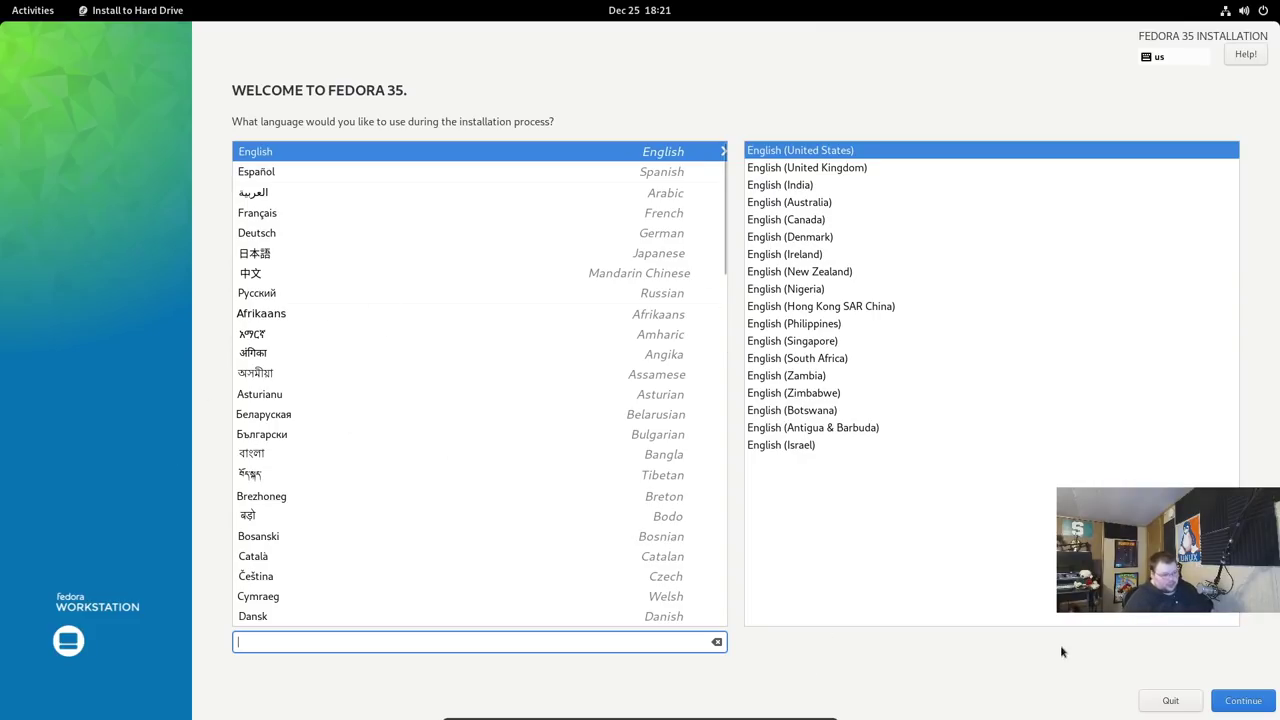
Choose English (United States) as the installation language and go to the Installation Summary.
text(engl)
click(1238, 701)
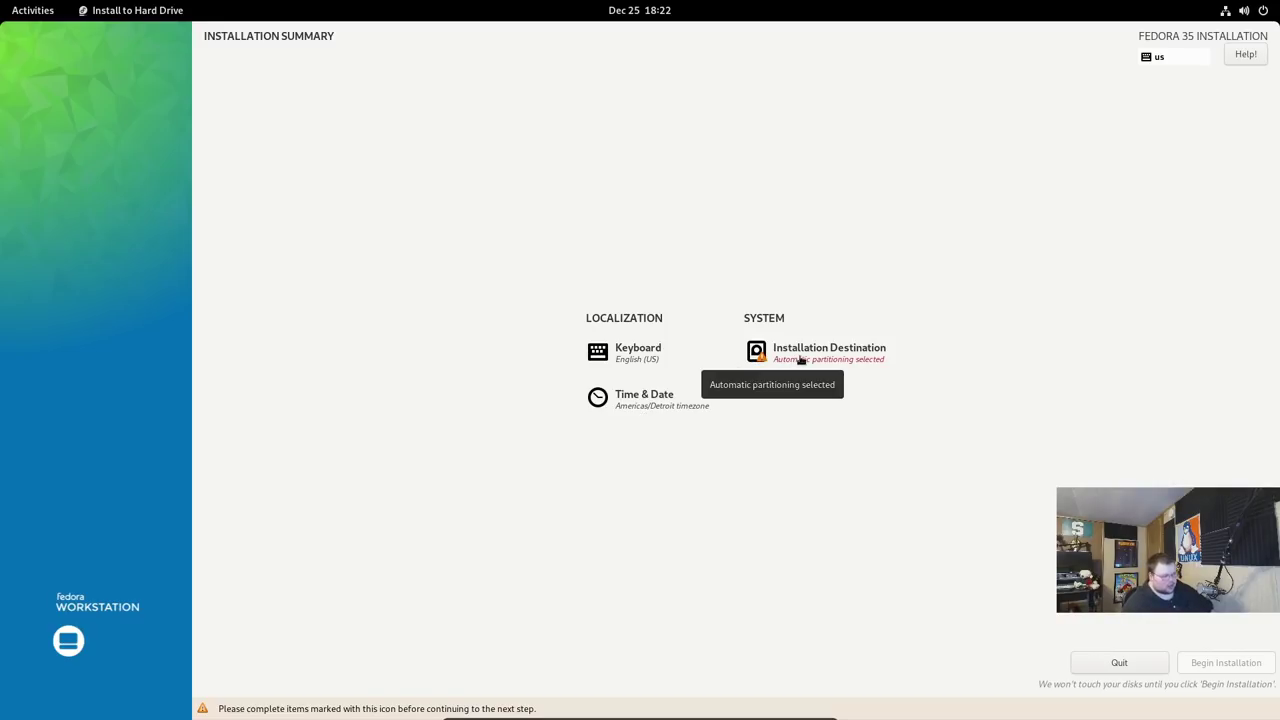
Select the 39.46 GiB ATA VBOX HARDDISK as the installation destination with automatic storage.
click(800, 358)
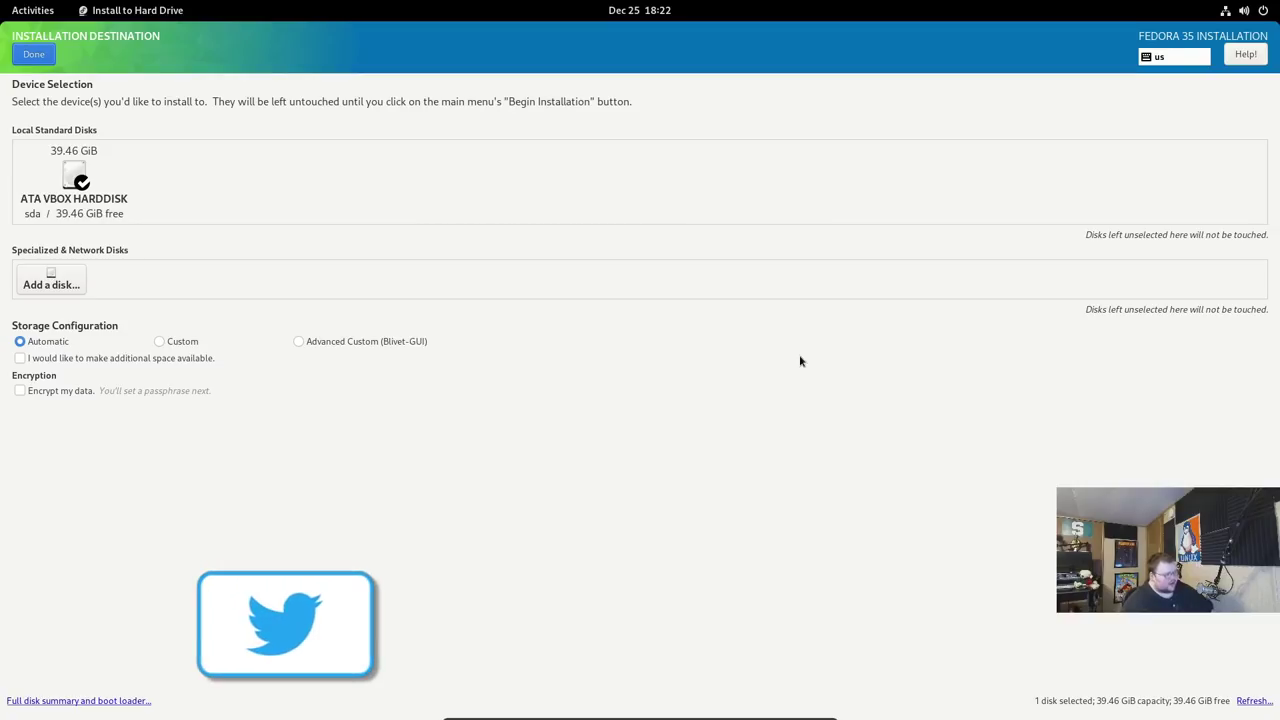
click(72, 176)
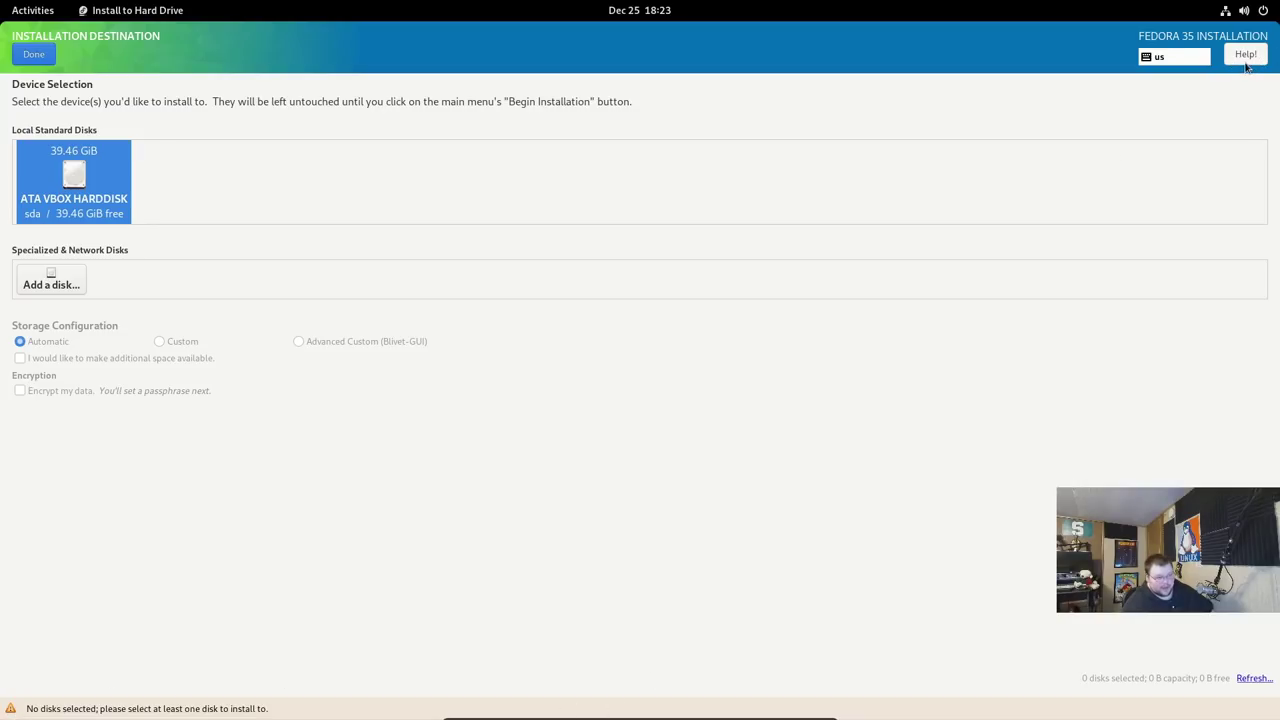
click(42, 58)
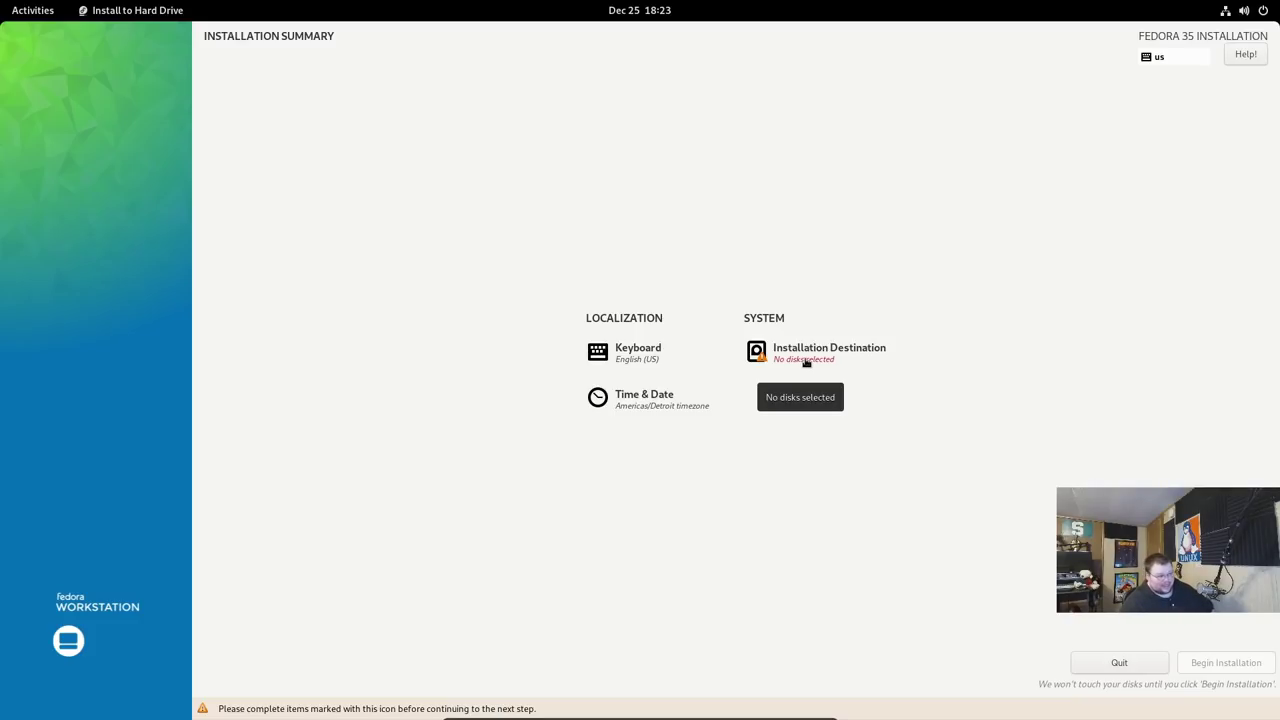
click(806, 363)
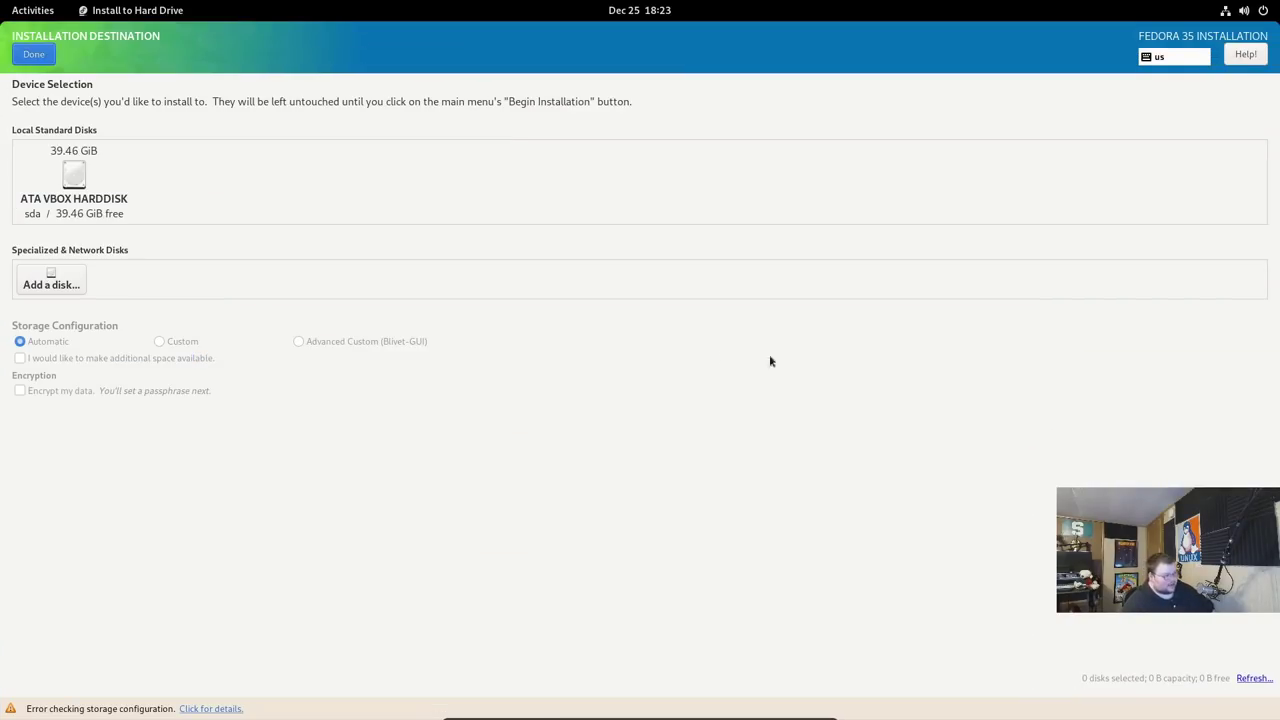
click(82, 174)
Confirm the disk choice with automatic partitioning and return to the Installation Summary.
click(38, 60)
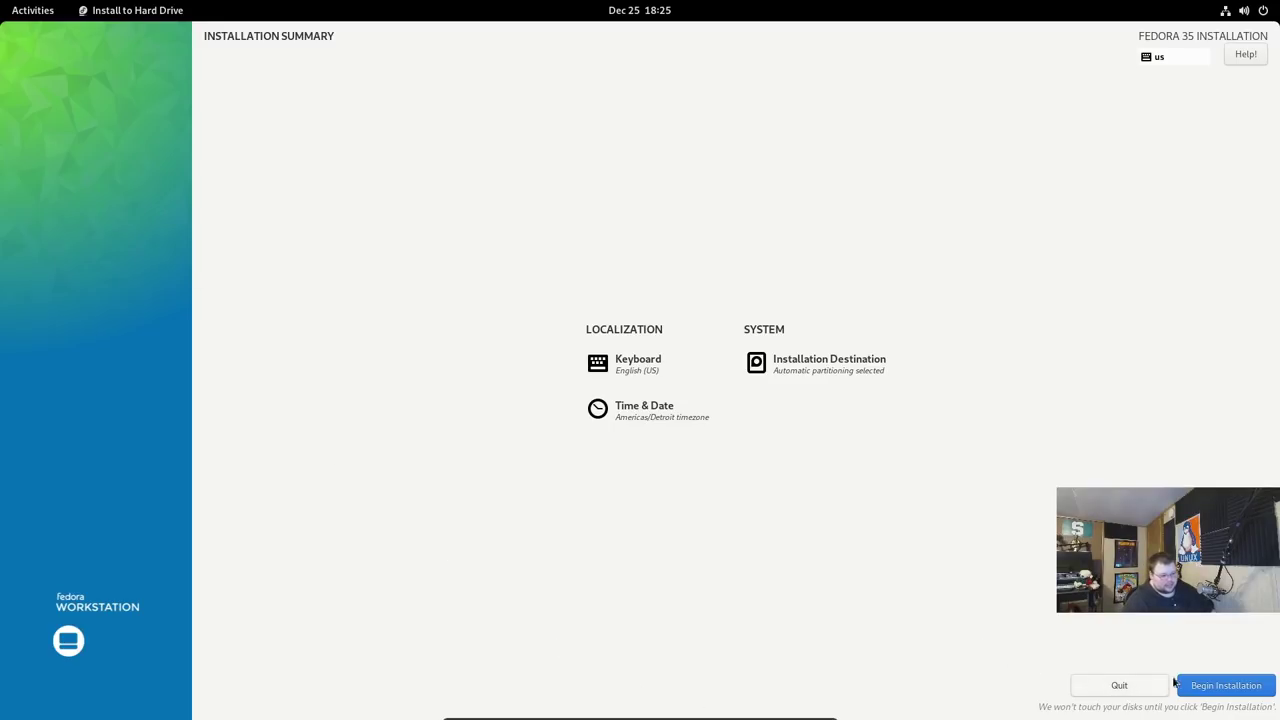
Begin installing Fedora 35 onto the selected disk.
click(1222, 685)
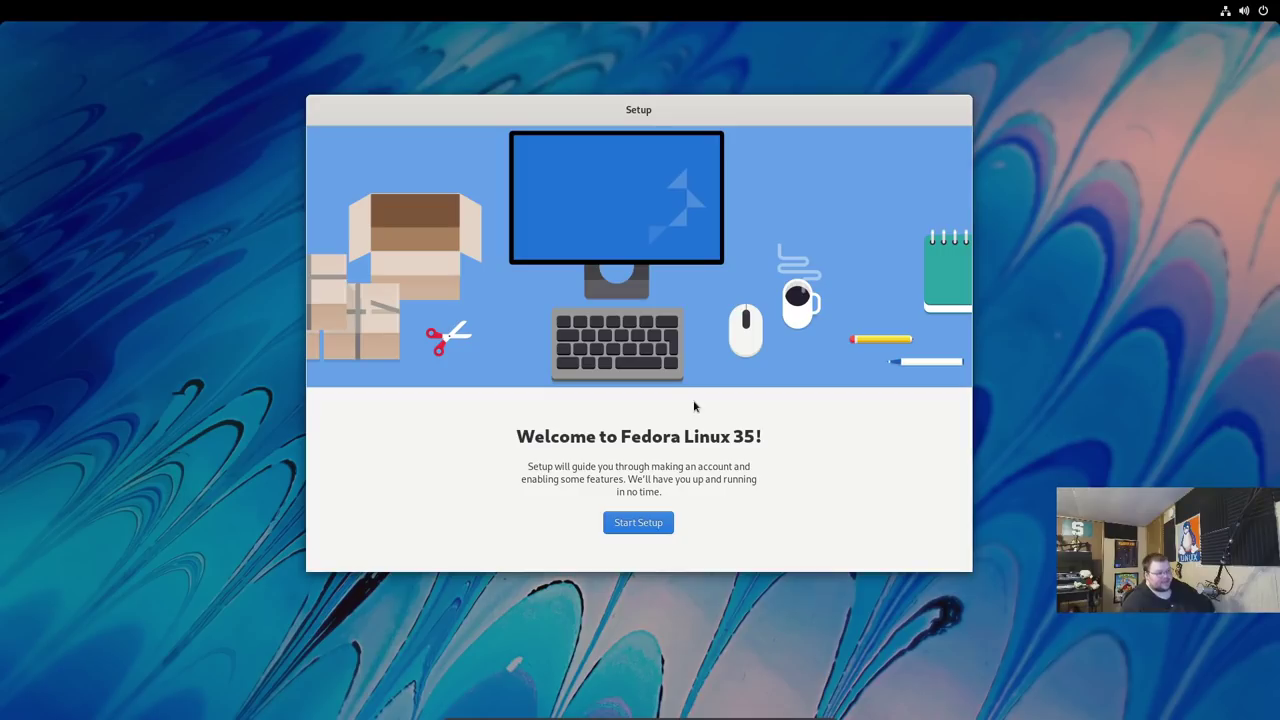
Start first-boot setup, keep privacy defaults, enable third-party repositories and skip online accounts.
click(652, 525)
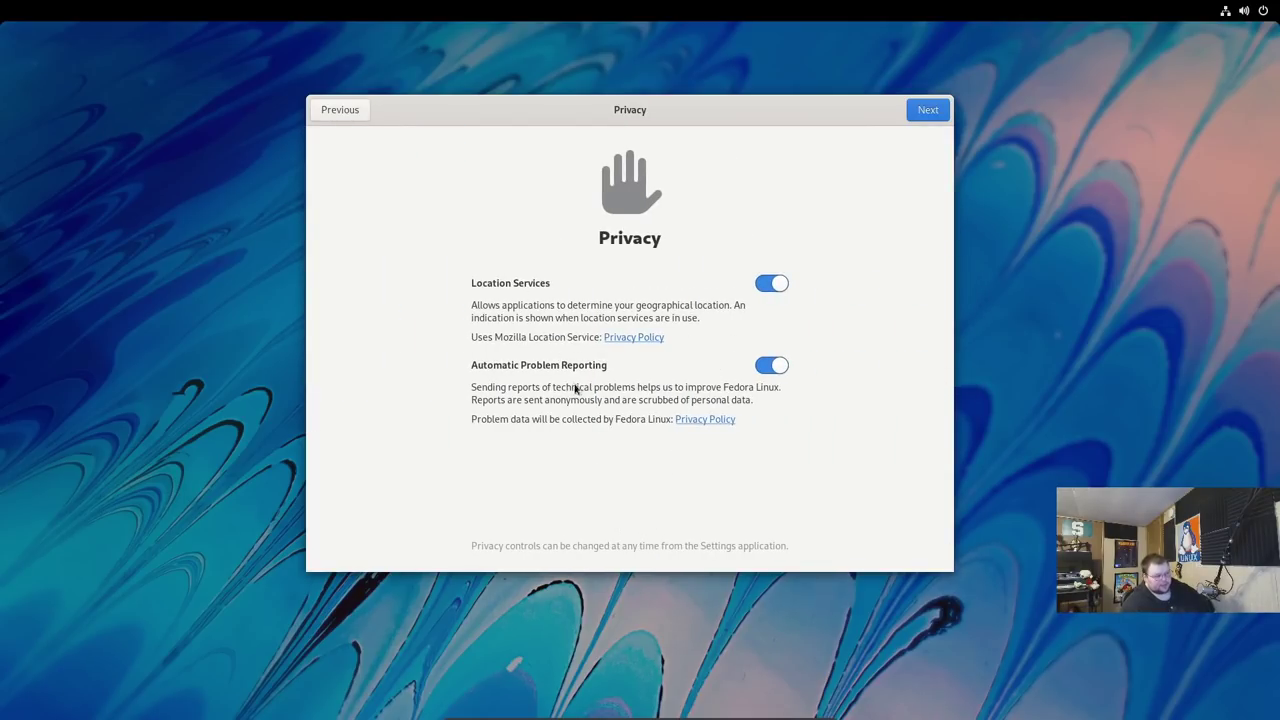
click(932, 116)
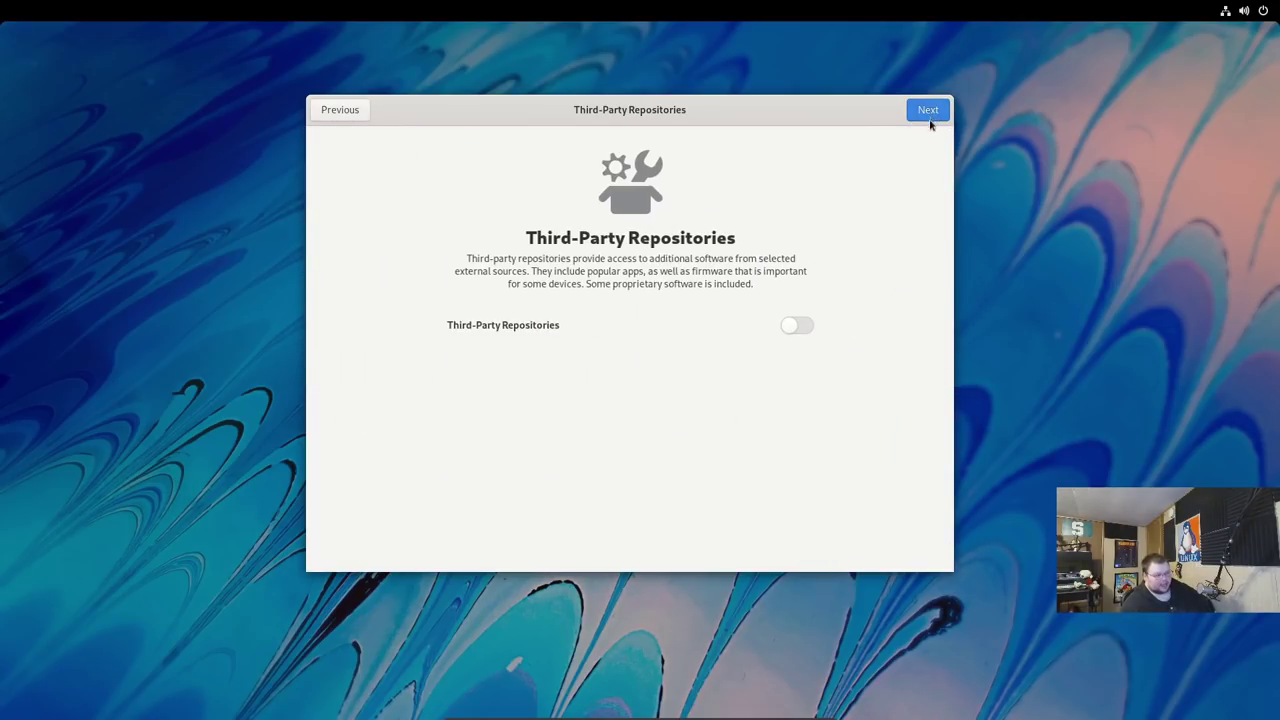
click(793, 326)
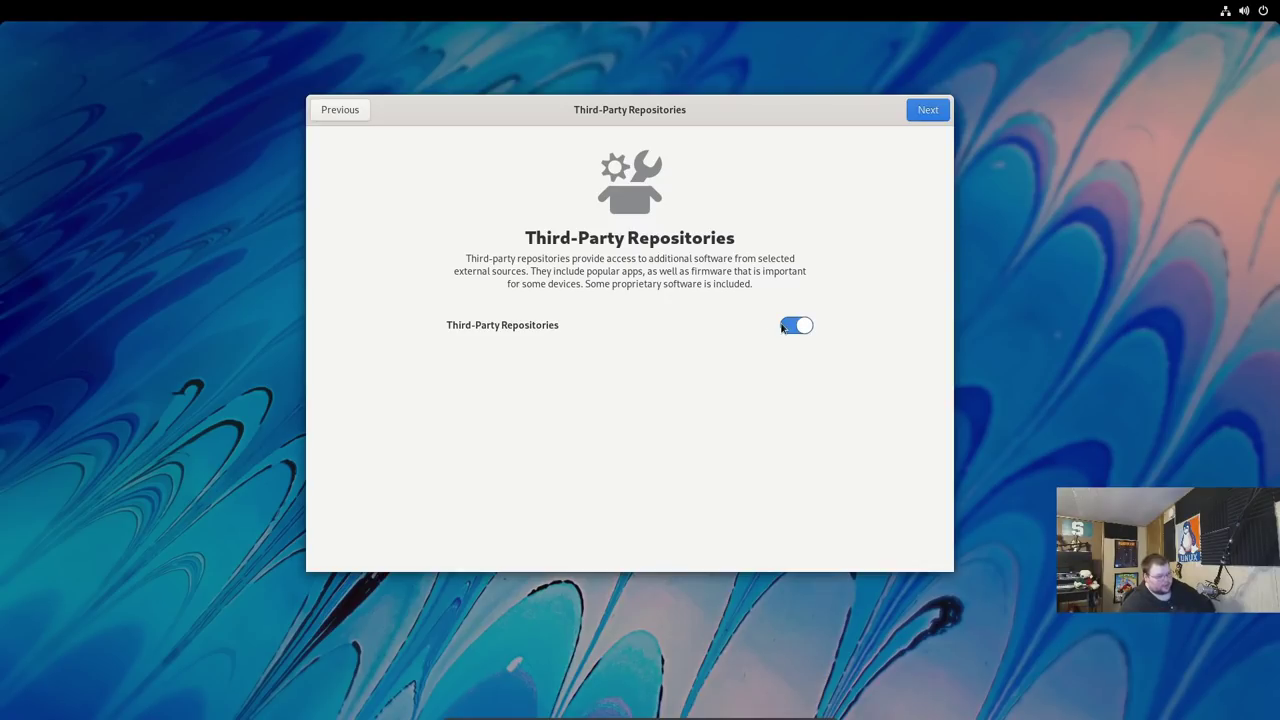
click(928, 110)
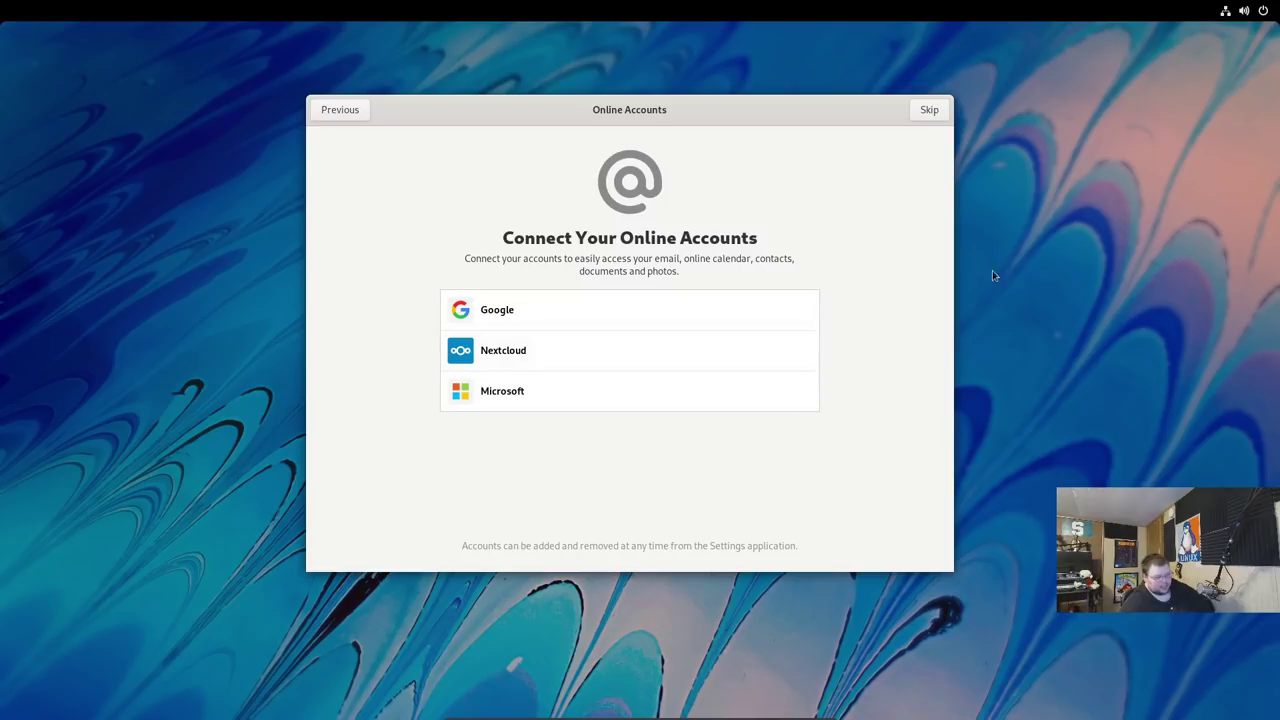
click(929, 110)
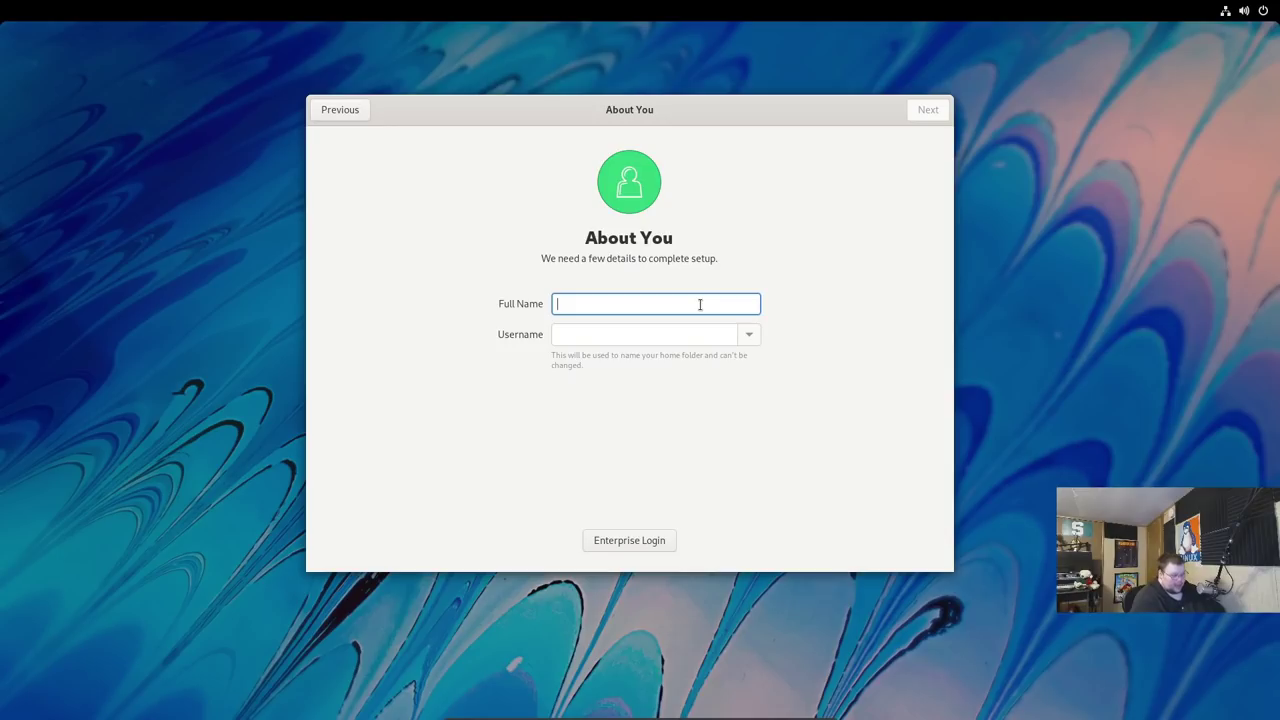
Create the user account with the user's name and a confirmed password.
text(Matt)
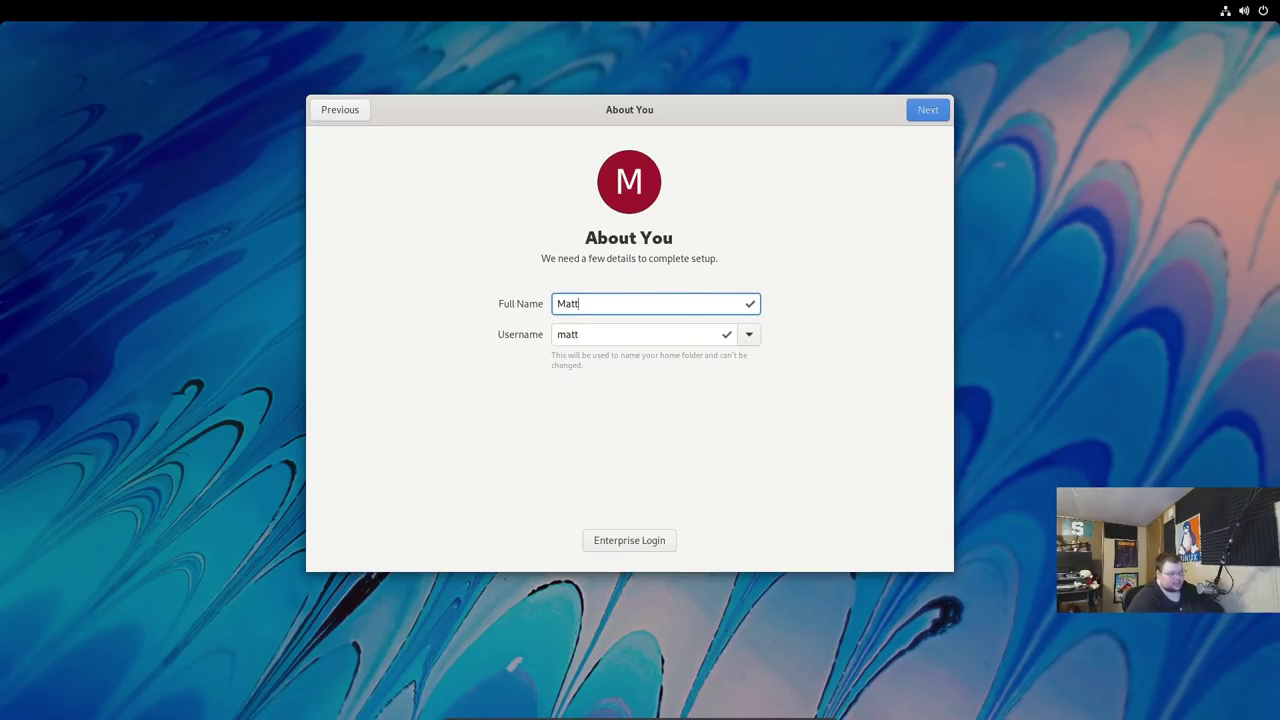
click(927, 110)
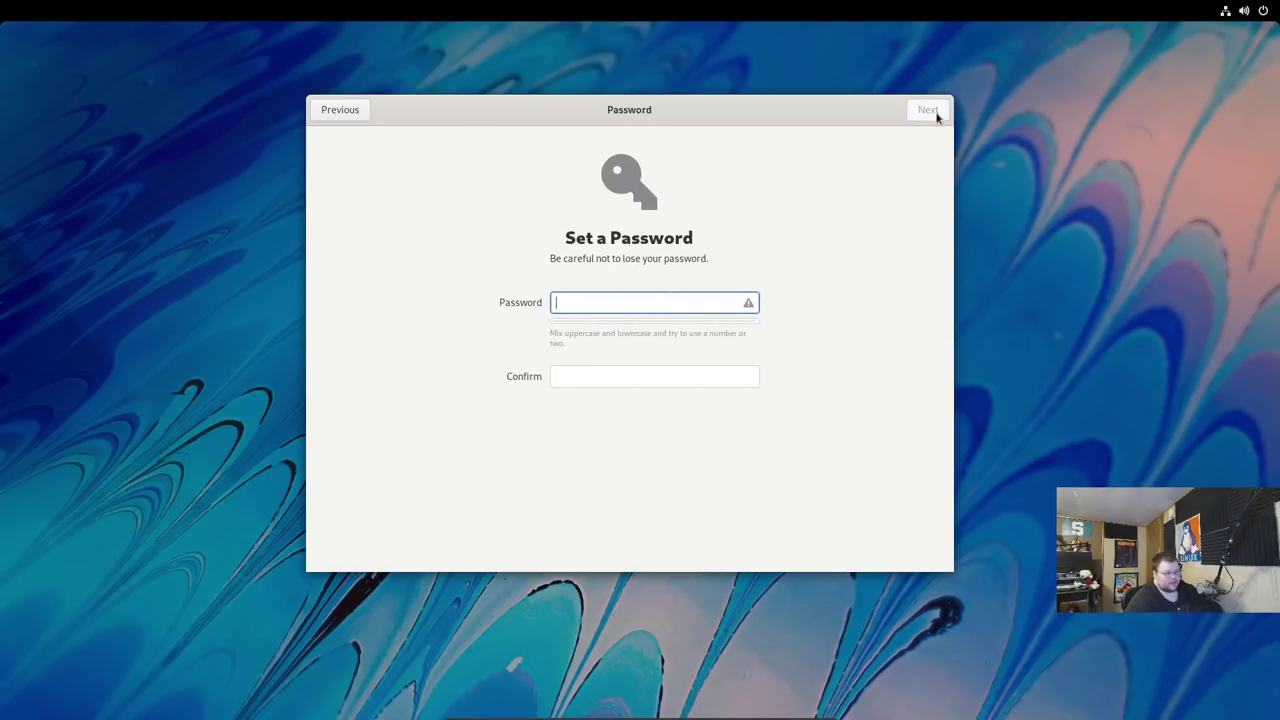
text(•••)
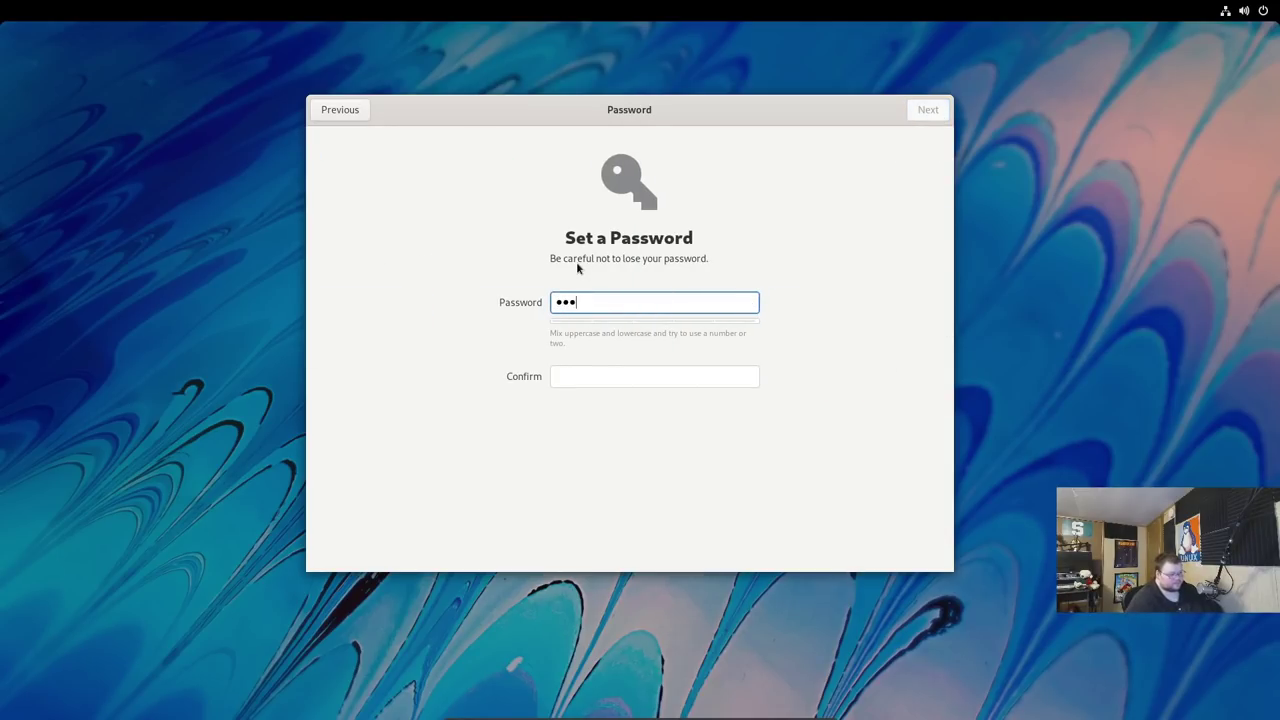
click(574, 372)
text(•••)
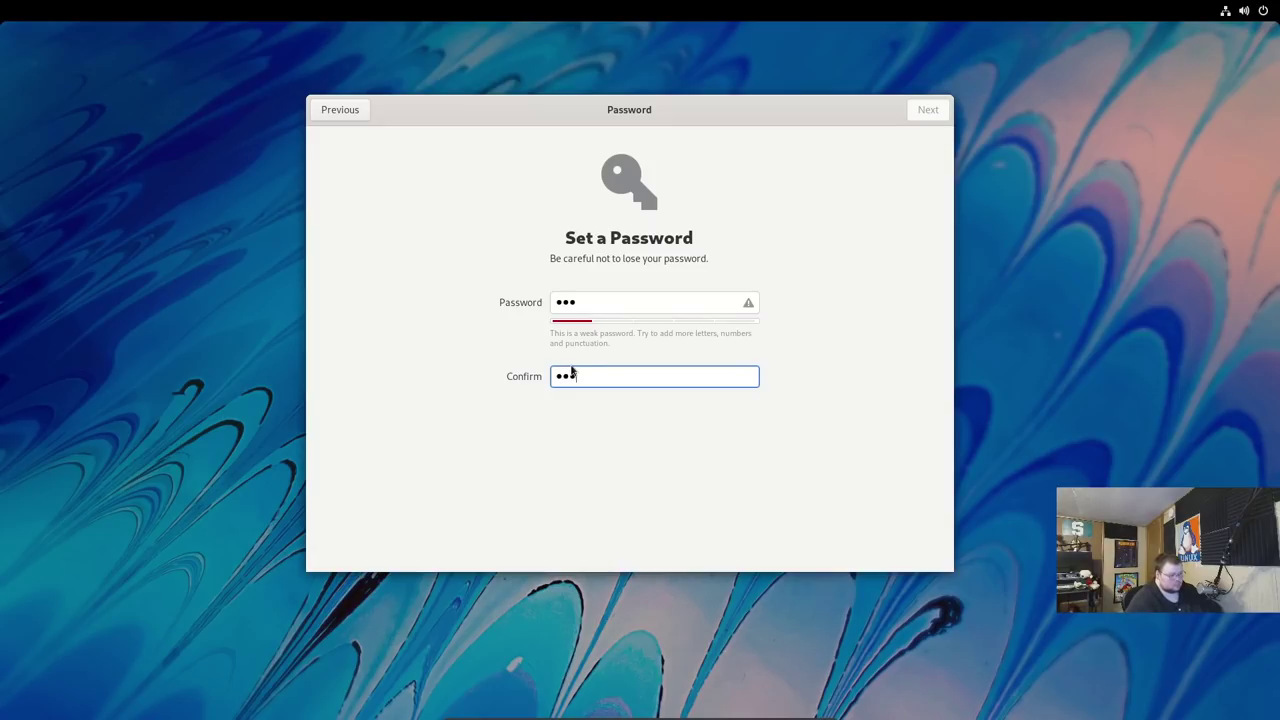
click(928, 110)
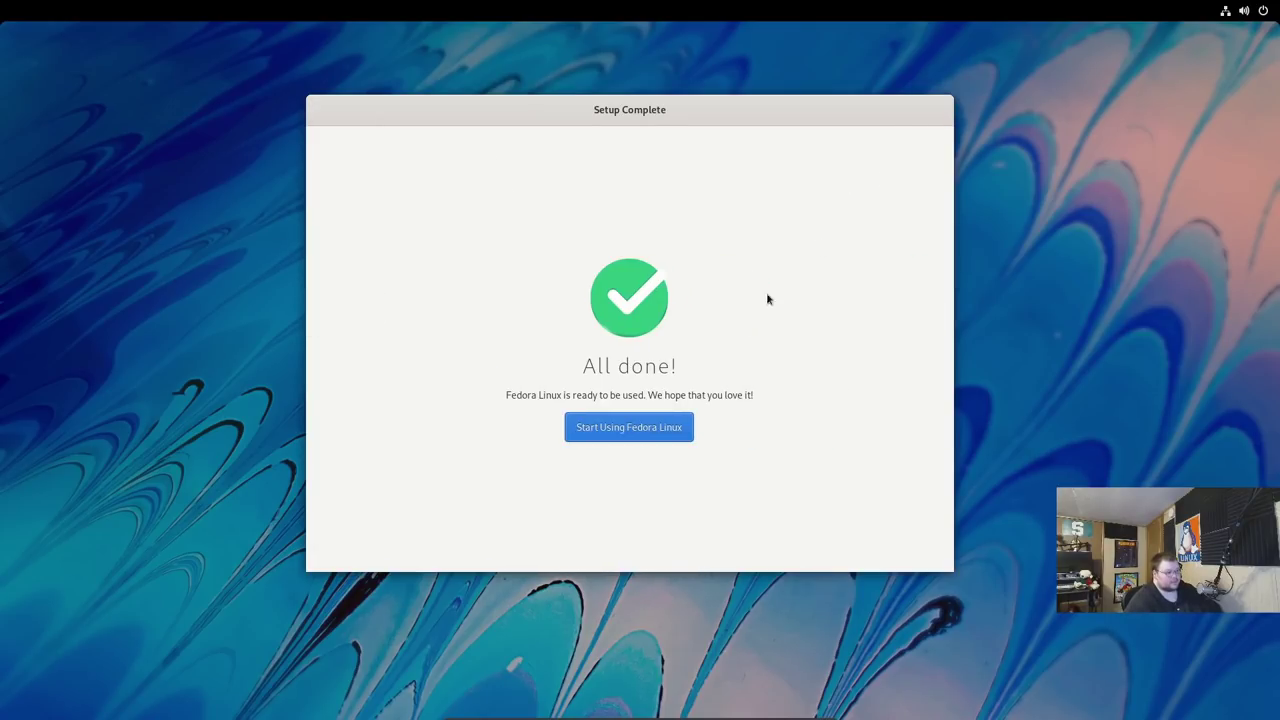
Finish setup with Start Using Fedora Linux and decline the Welcome to GNOME 41 tour.
click(648, 437)
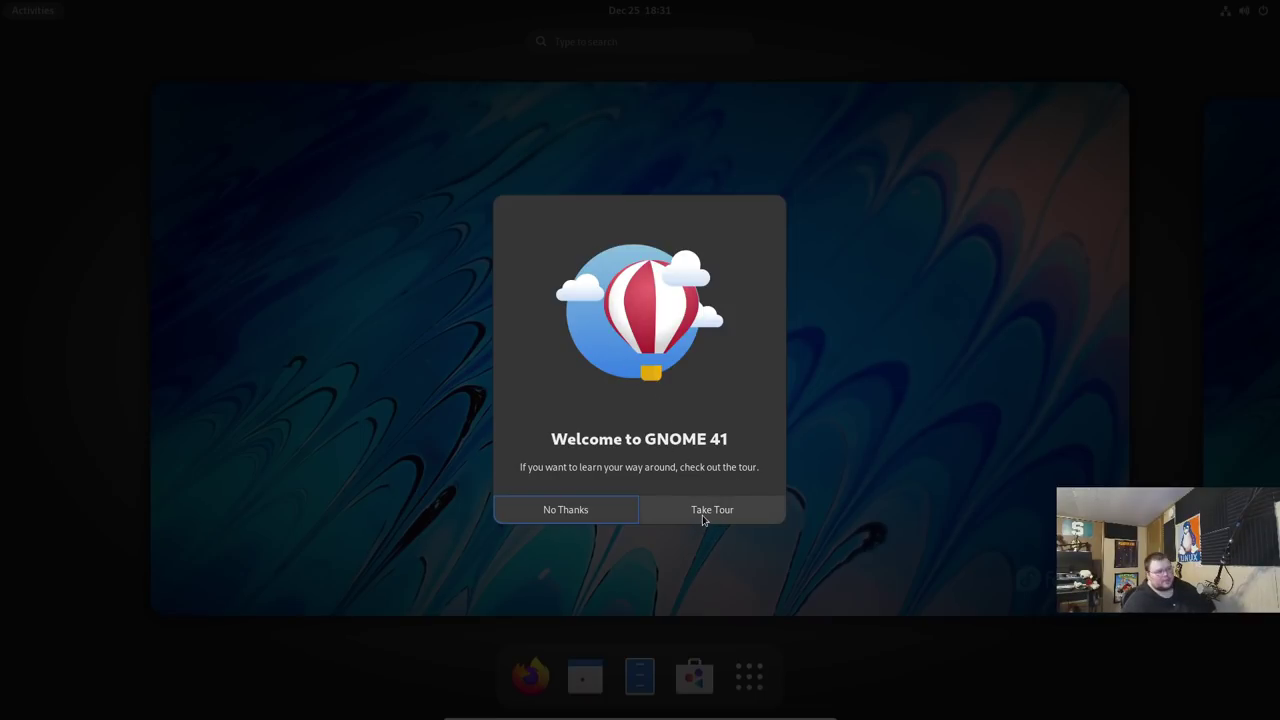
click(594, 513)
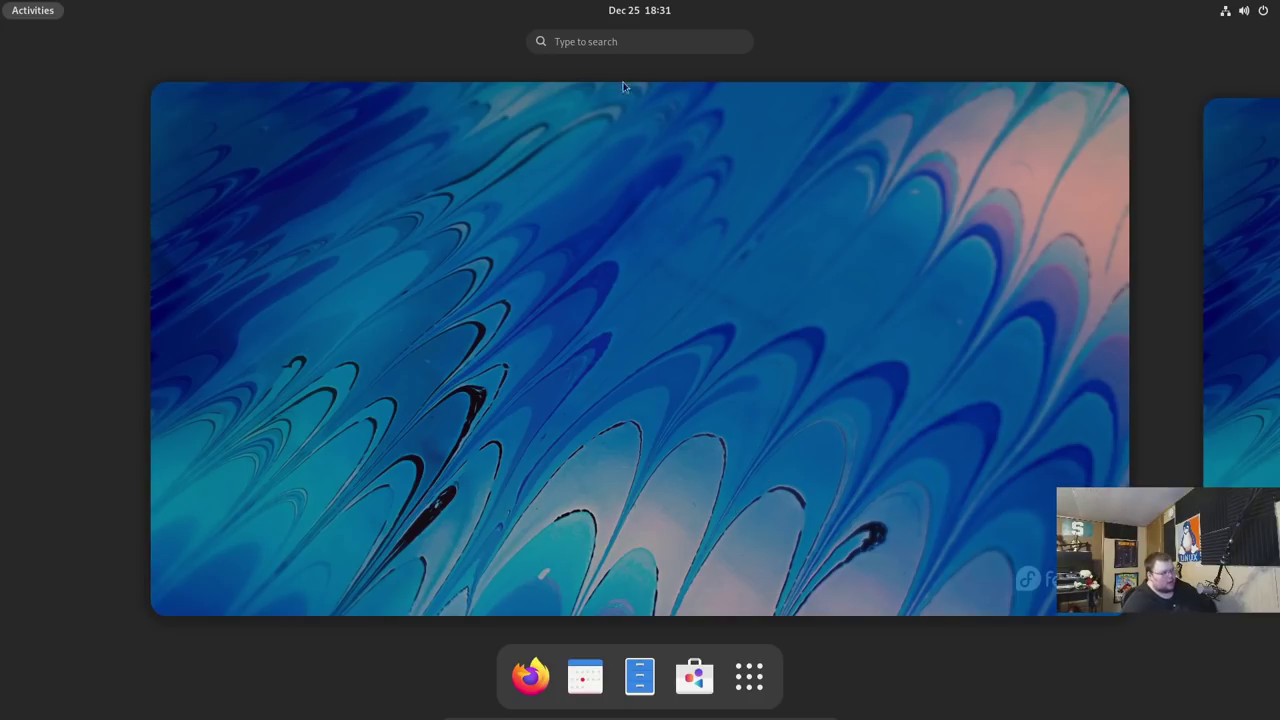
Search 'tour' in Activities and launch the Tour app.
click(609, 42)
text(tour)
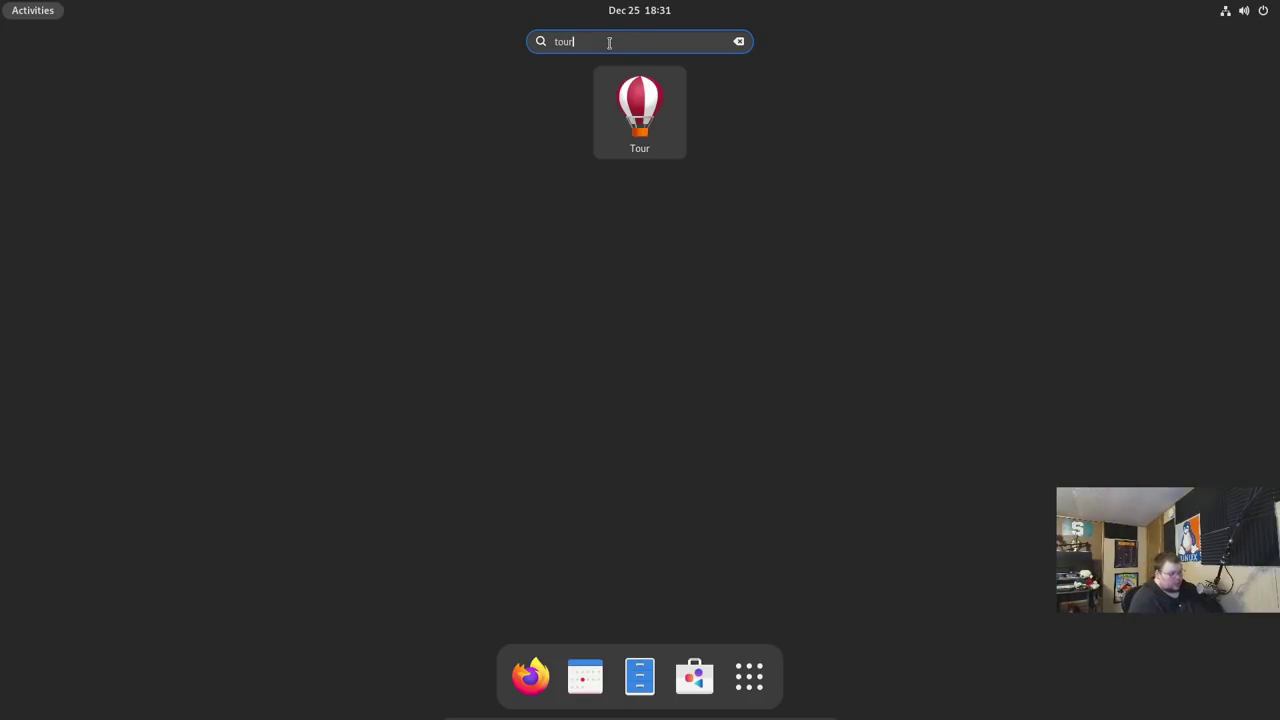
click(604, 116)
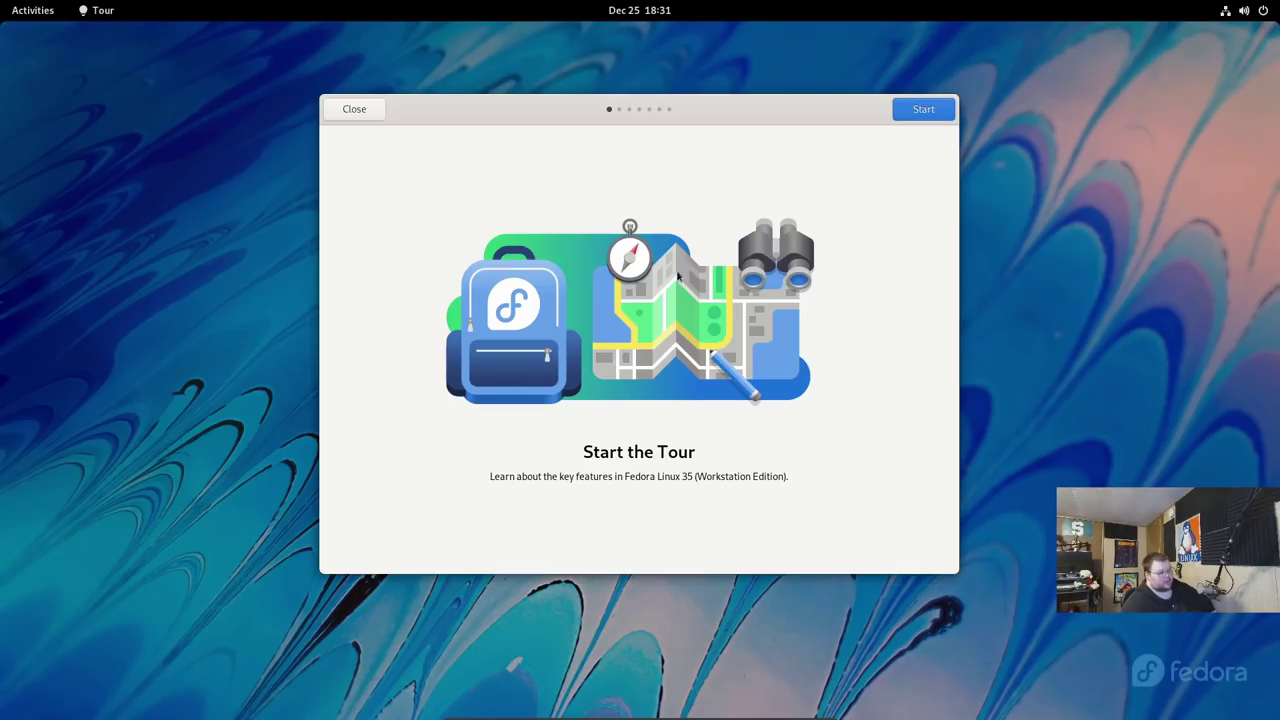
Step through every page of the GNOME tour and close it on the final page.
click(909, 112)
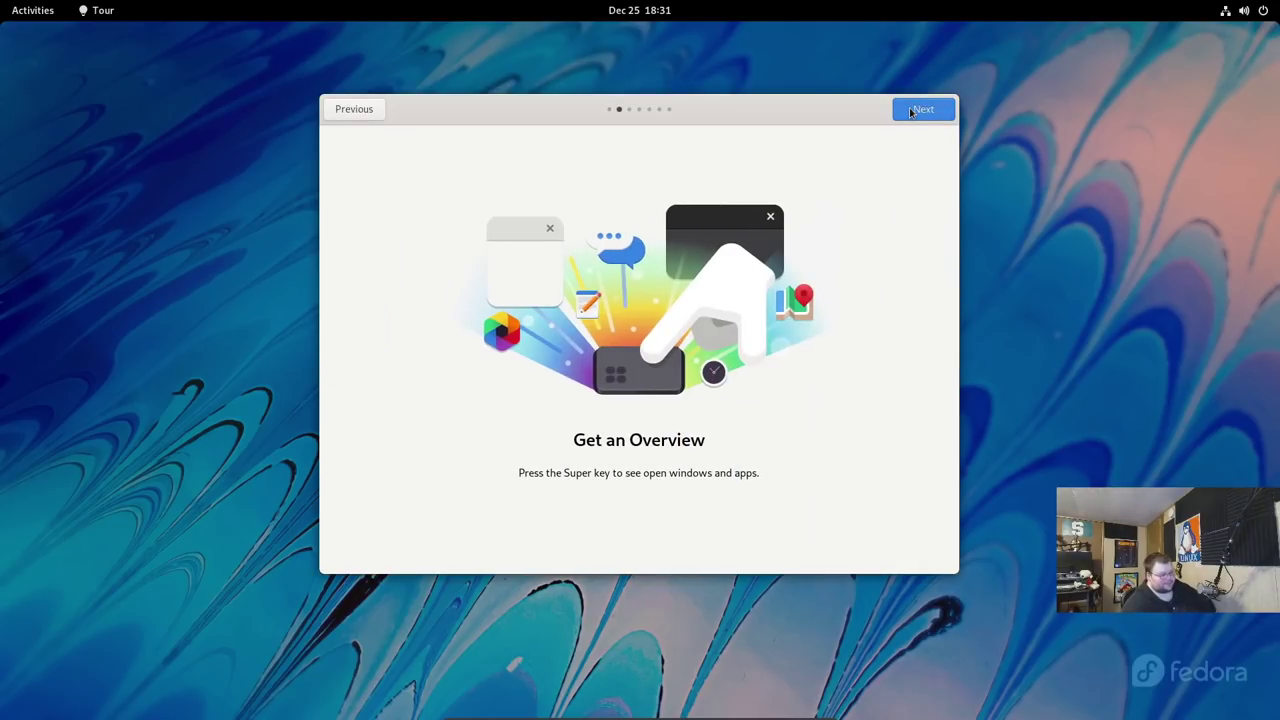
click(909, 108)
click(920, 115)
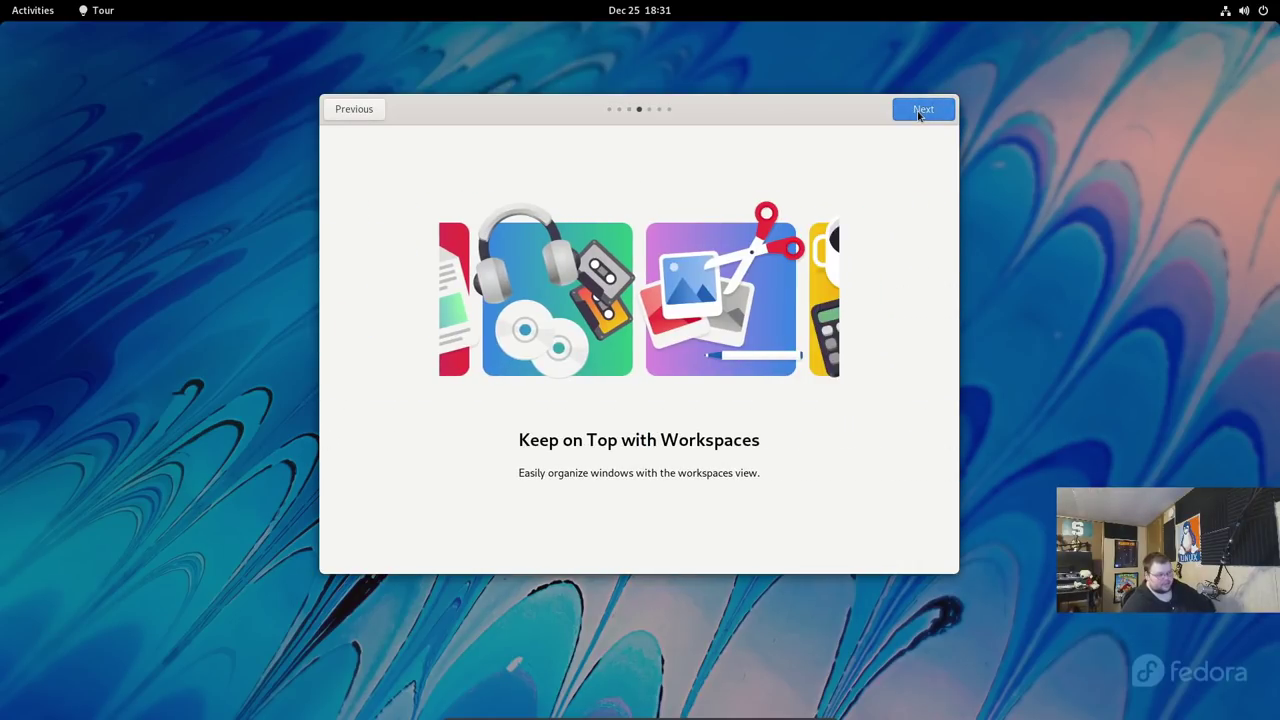
click(920, 115)
click(920, 115)
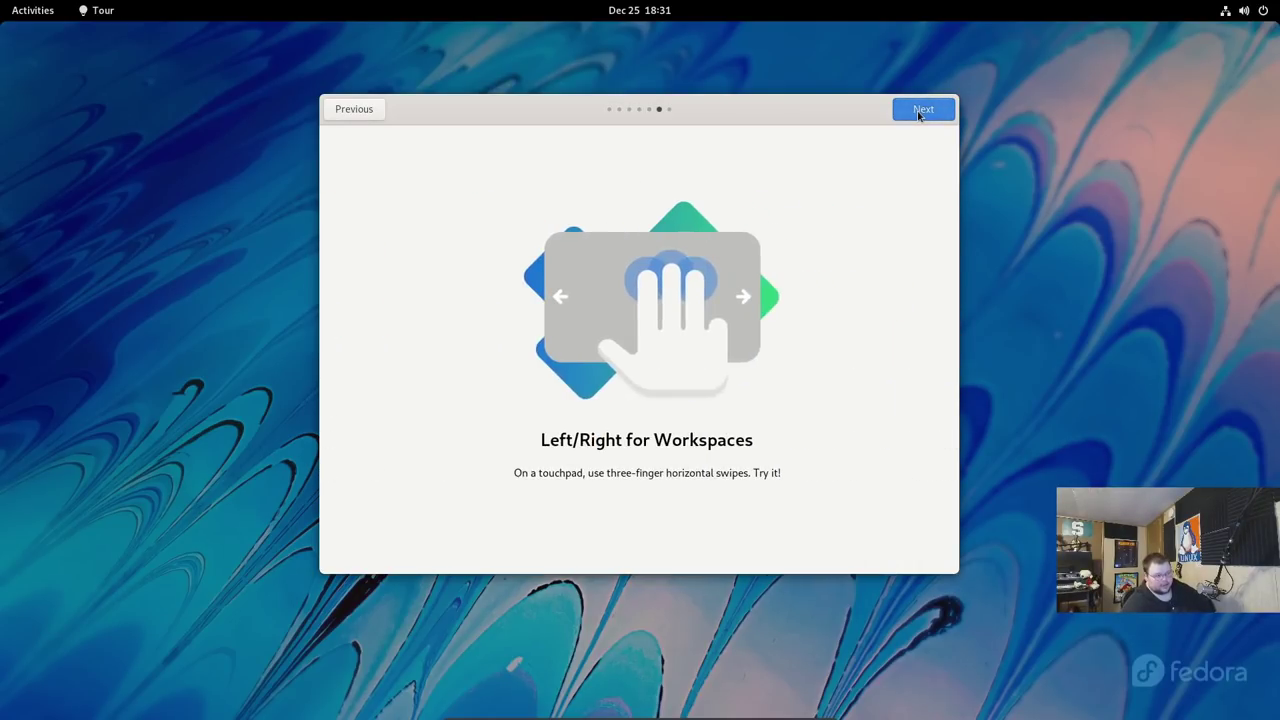
click(920, 115)
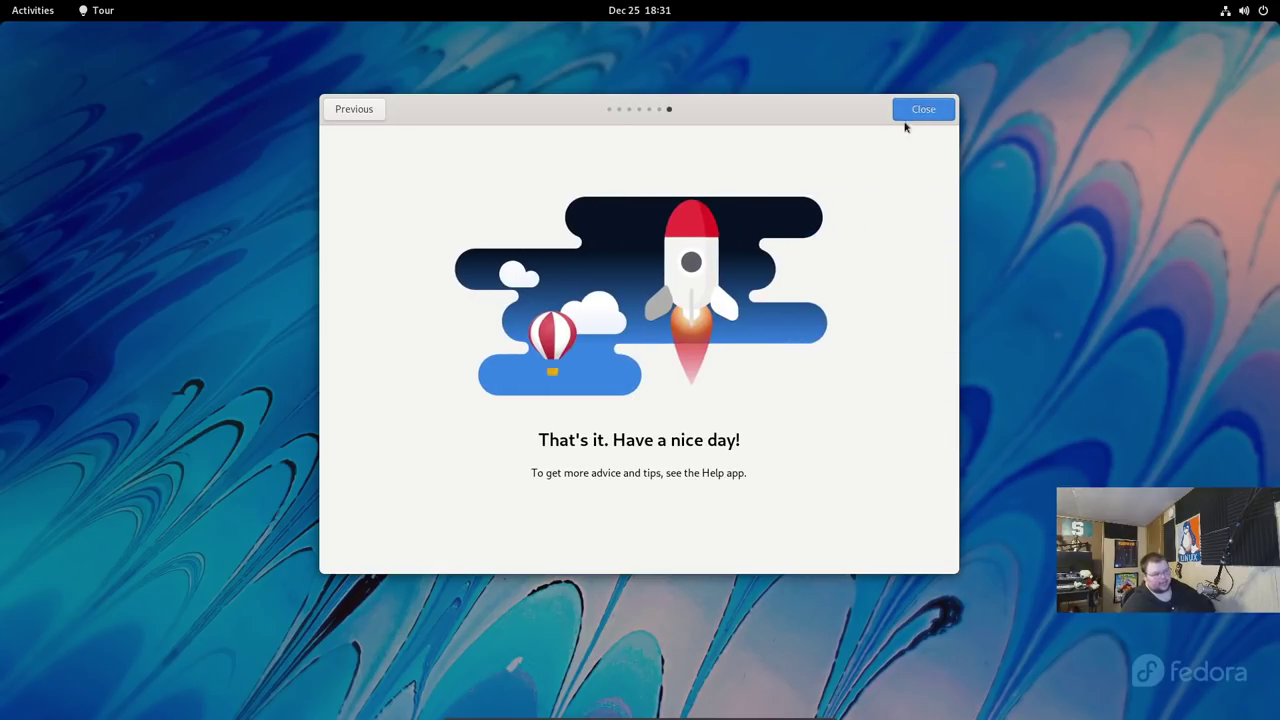
click(926, 112)
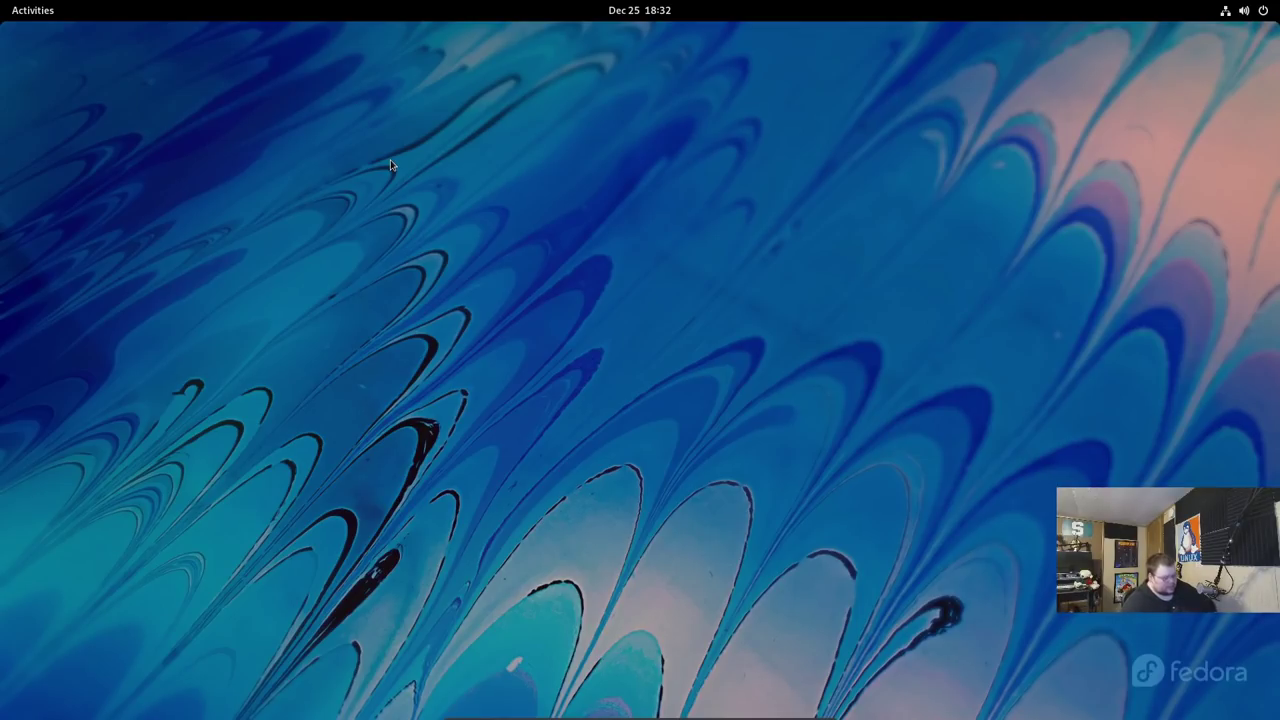
Open the app grid, flip through both pages, then open Utilities and browse its two pages.
key(super)
click(749, 677)
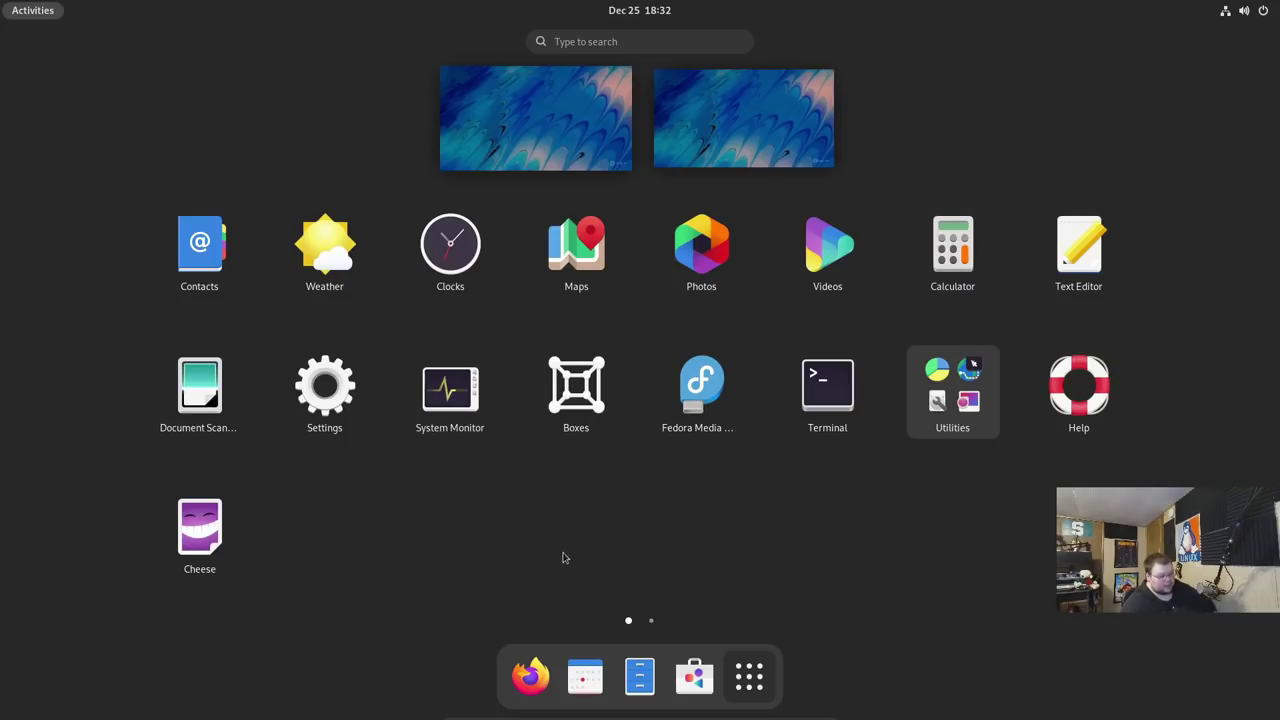
click(651, 622)
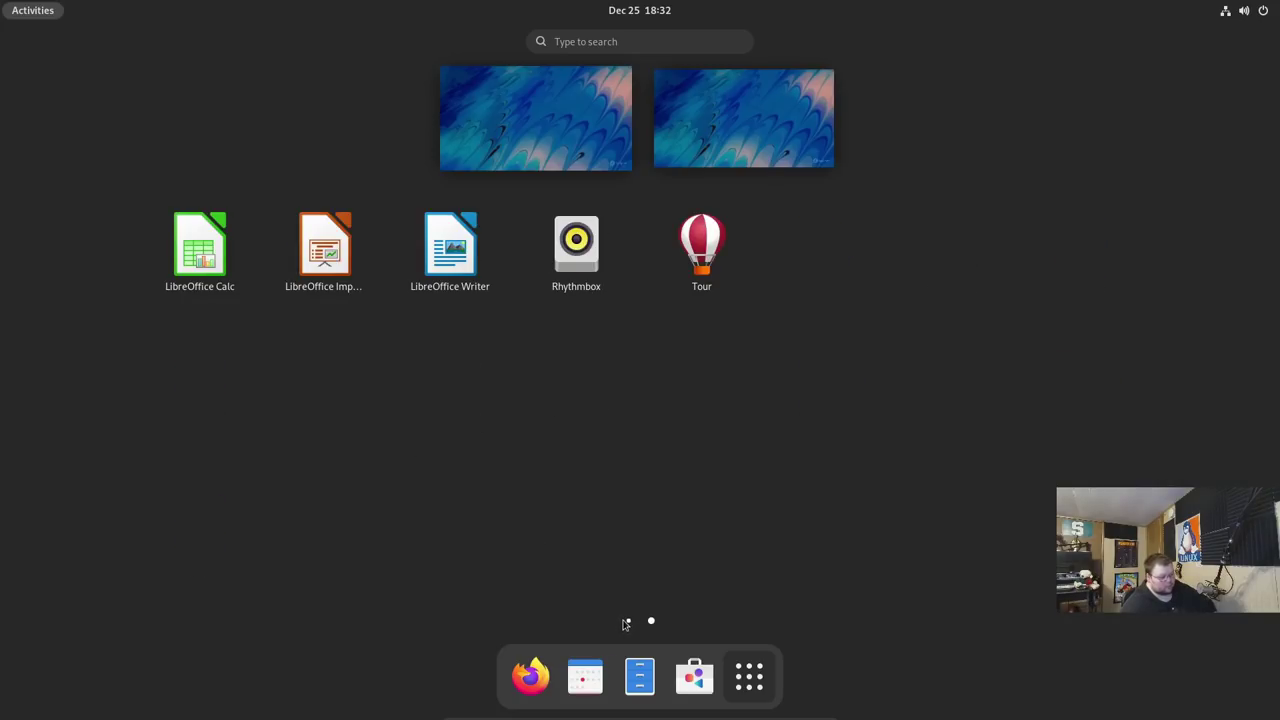
click(626, 622)
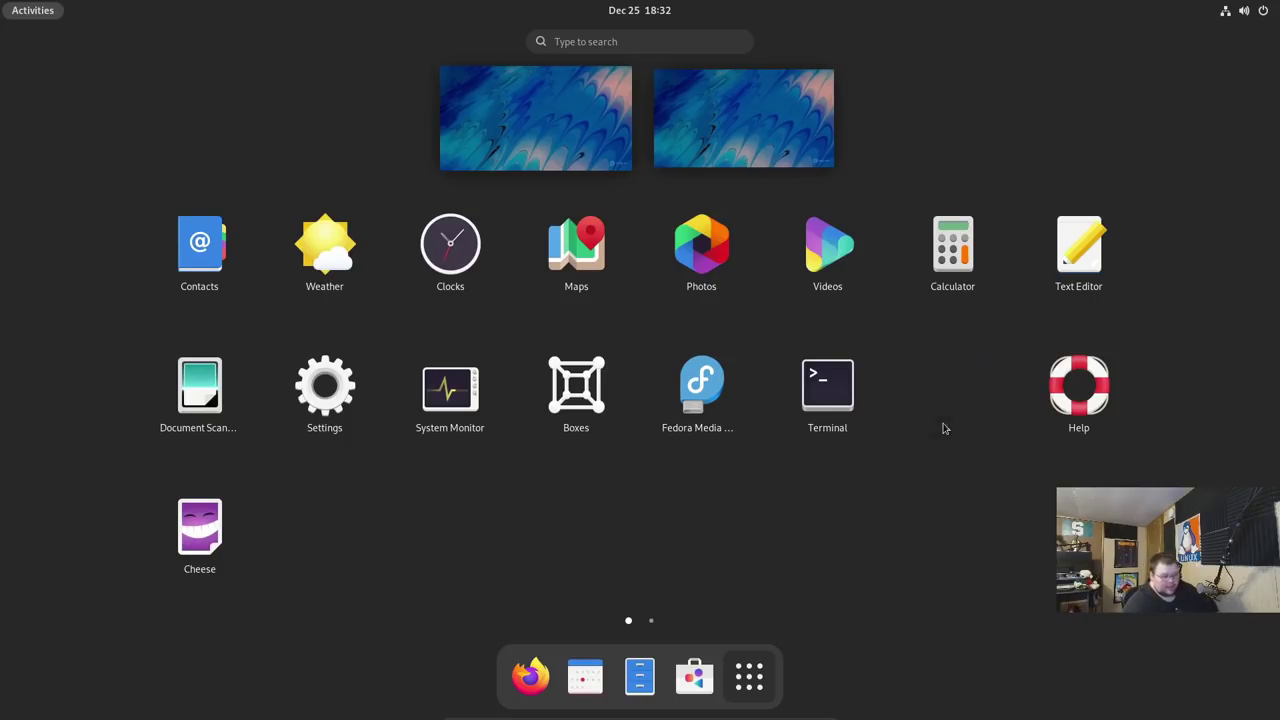
click(943, 428)
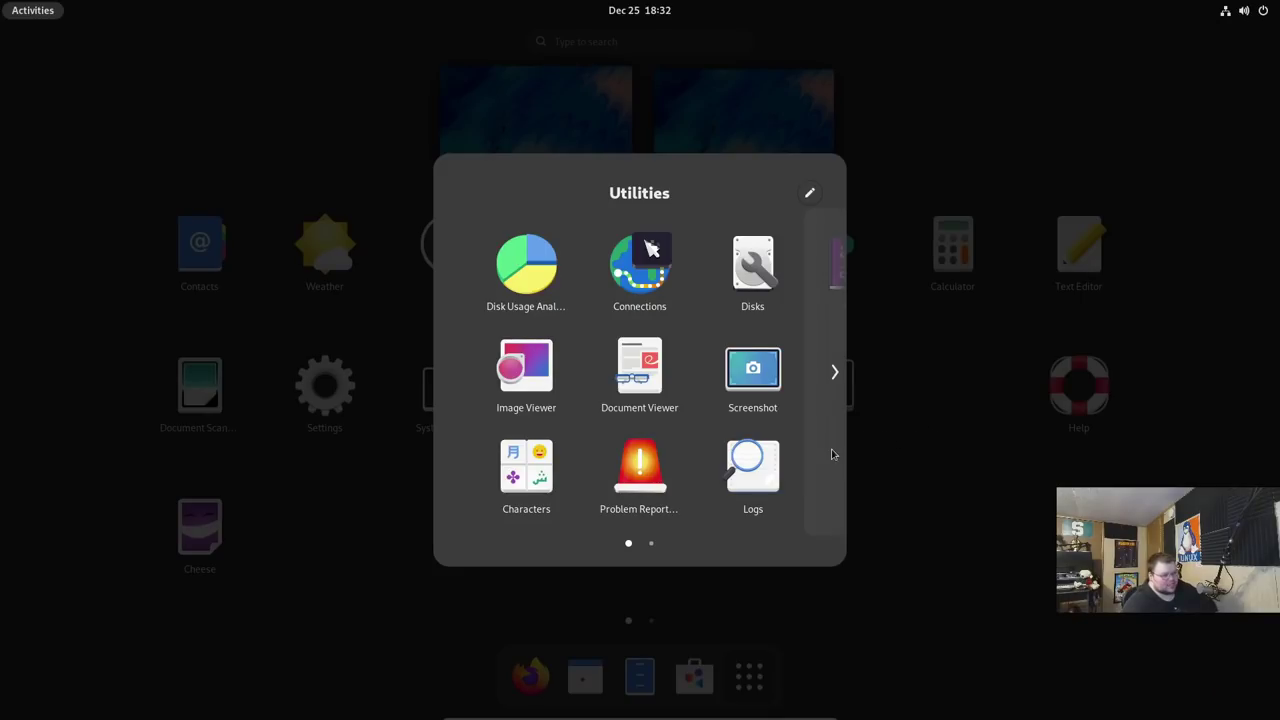
click(838, 390)
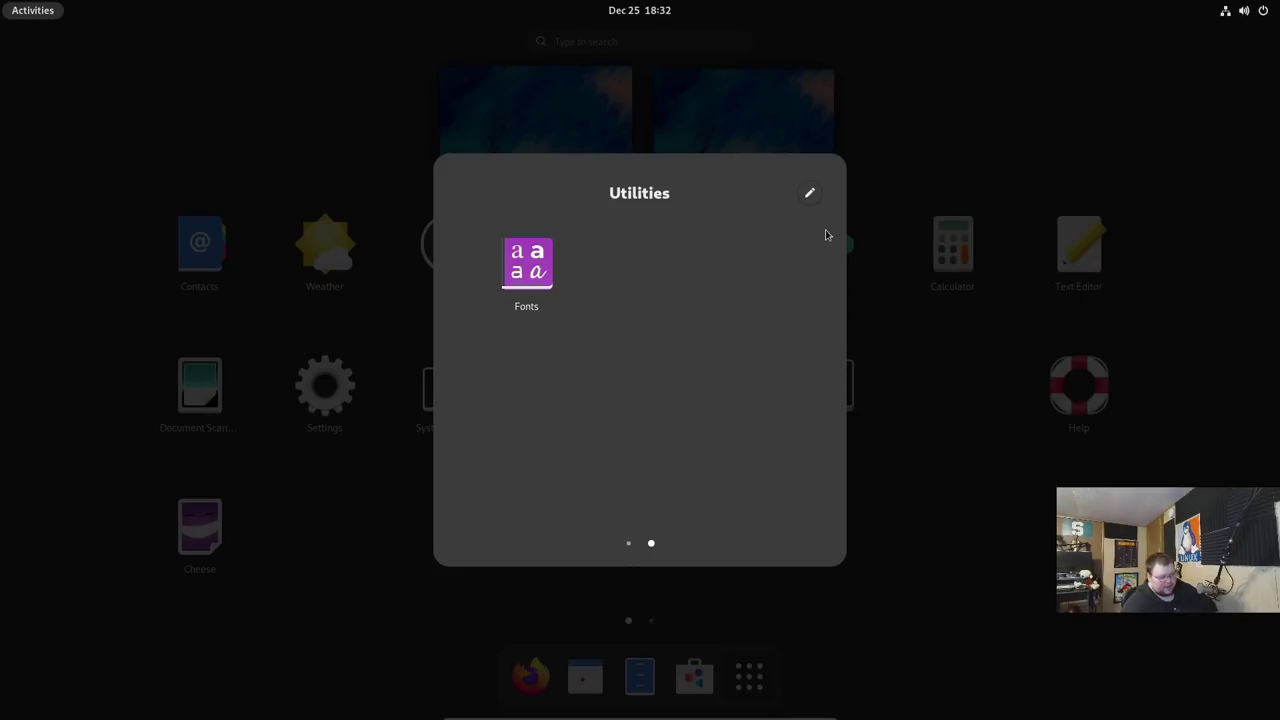
click(629, 545)
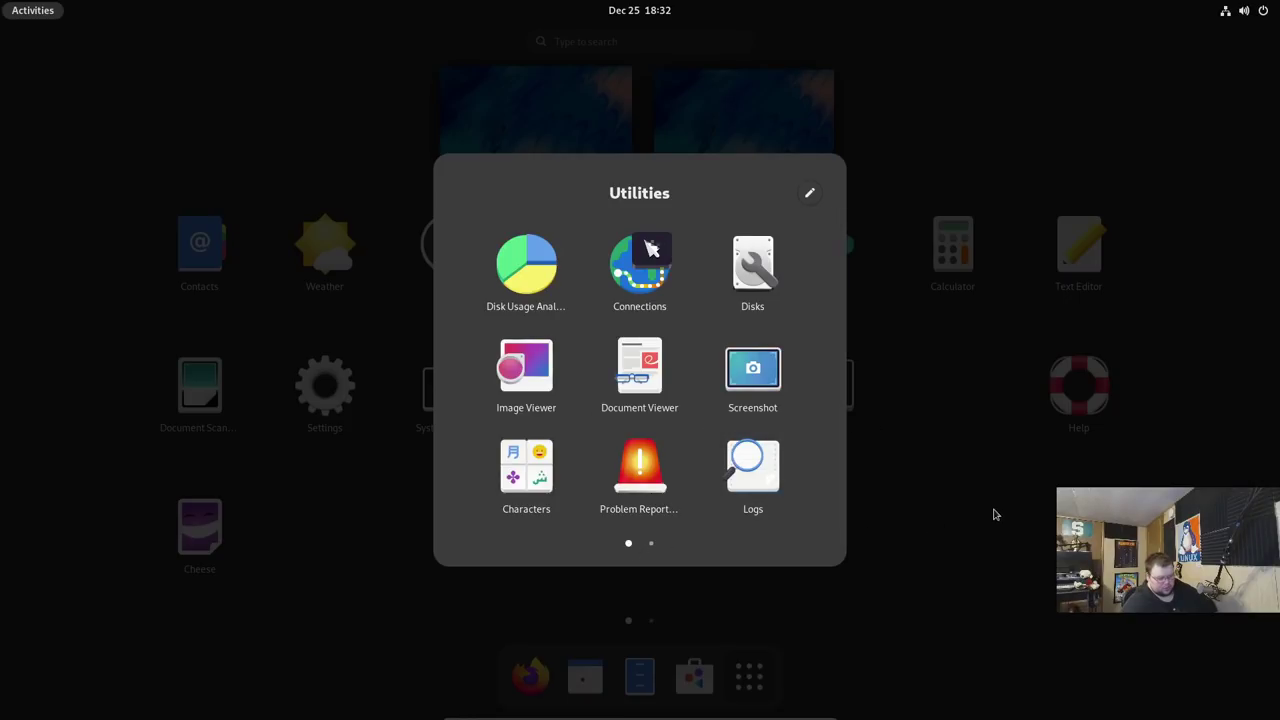
Close the Utilities folder popup to return to the full app grid.
click(1030, 570)
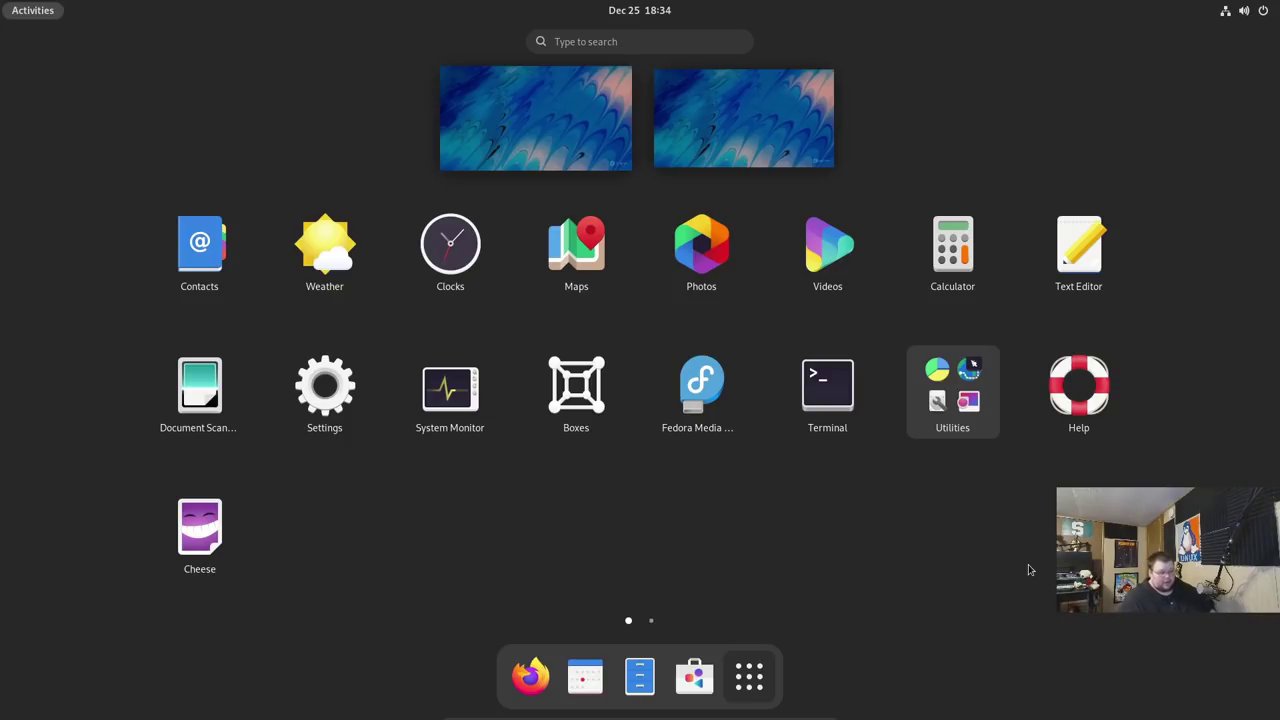
Launch Terminal from an Activities search for 'term'.
click(704, 142)
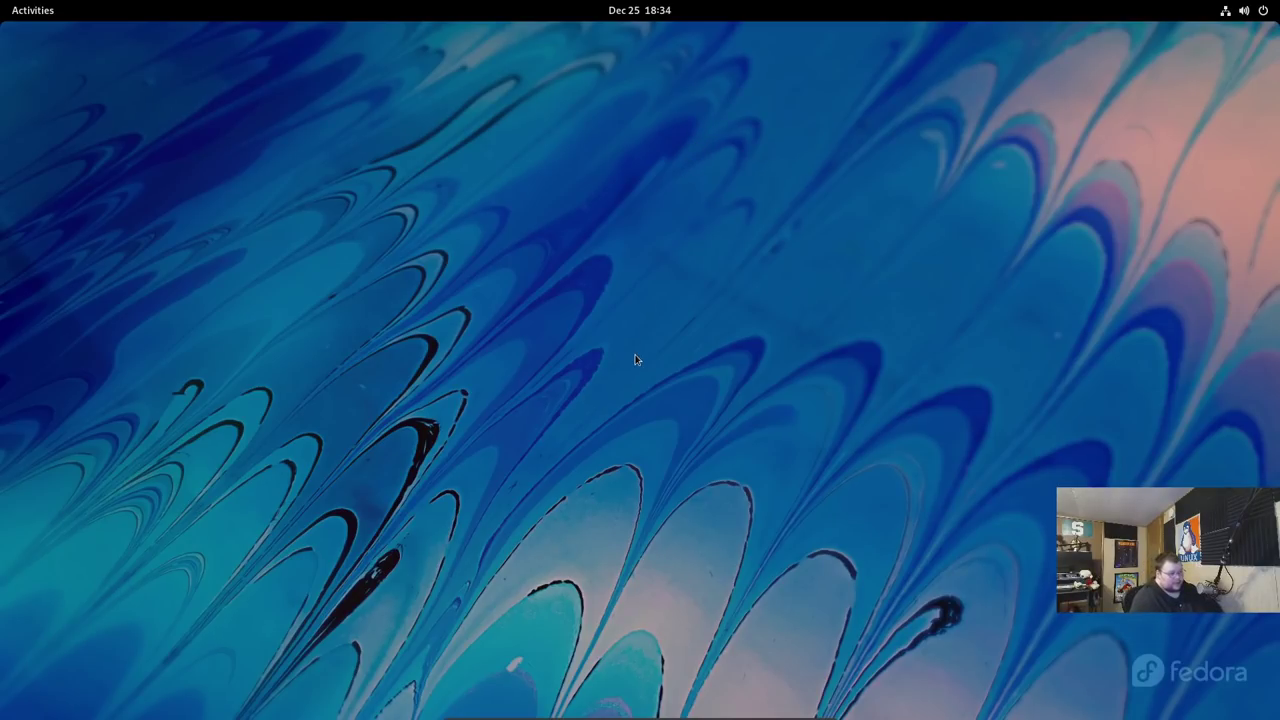
key(super)
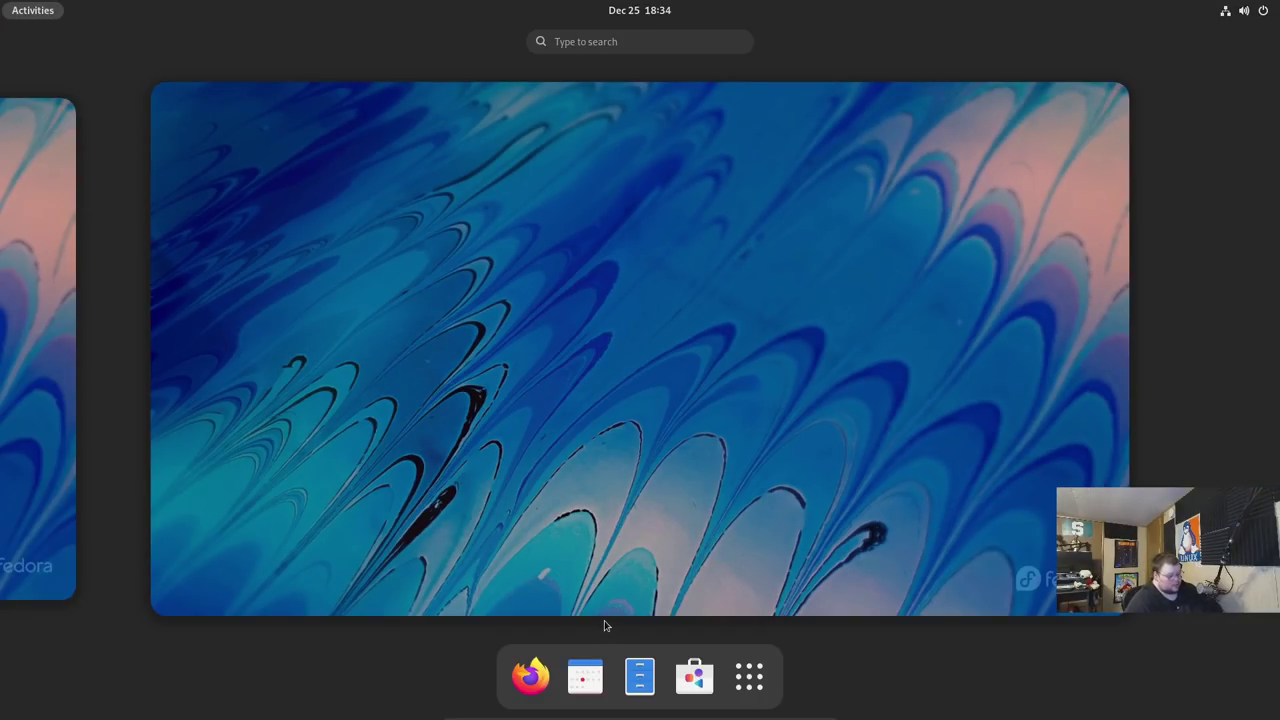
text(termi)
key(Return)
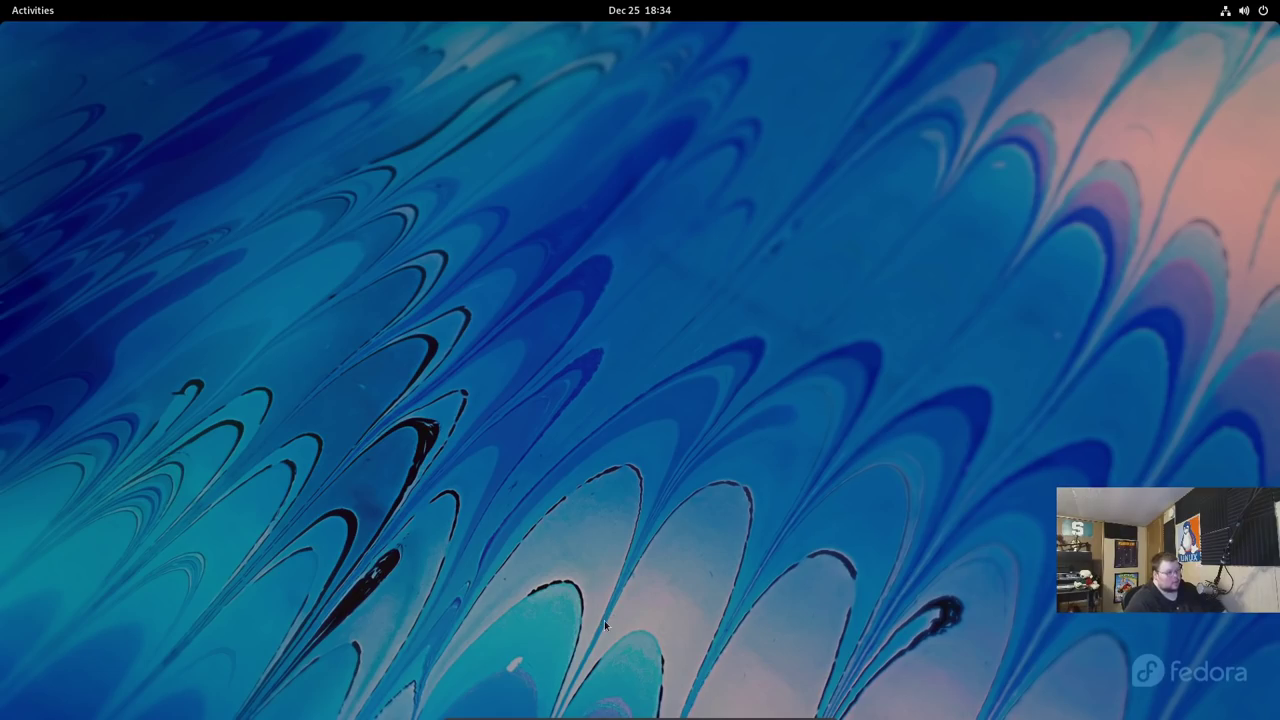
Bring the terminal forward, check memory with free -m (1701 of 7939 MB used), and return to the overview.
key(super)
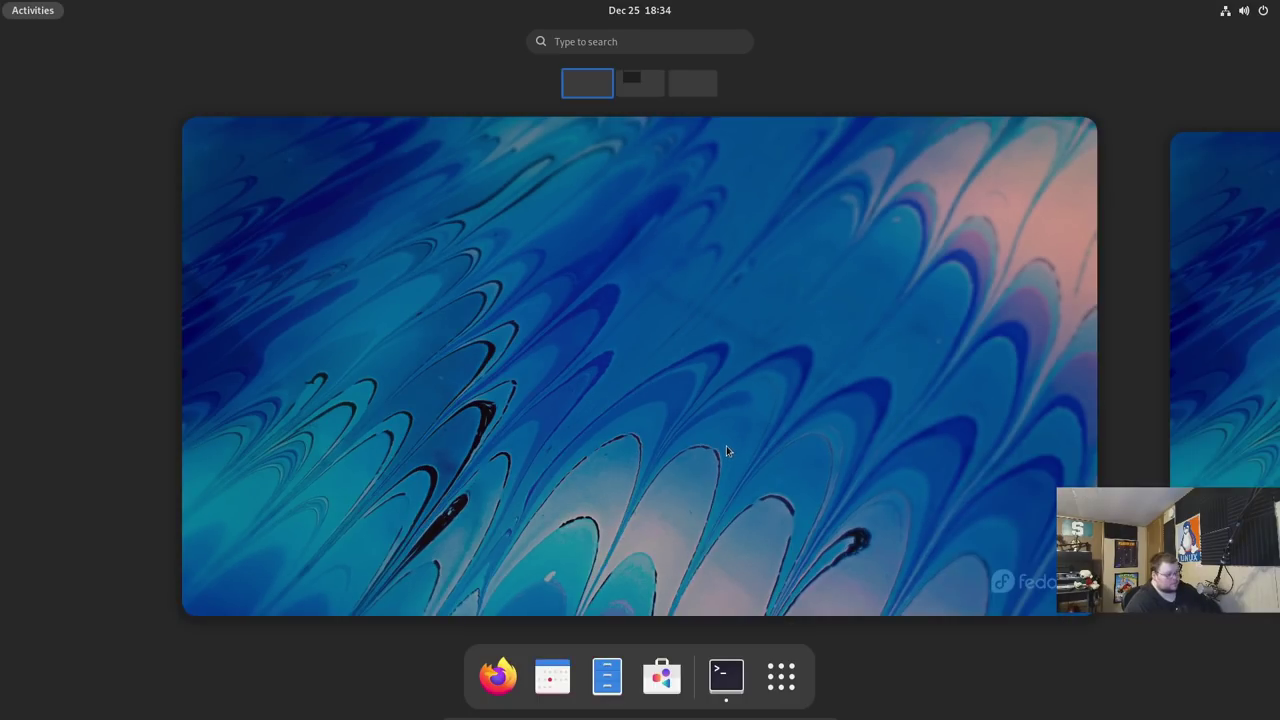
click(634, 79)
click(621, 157)
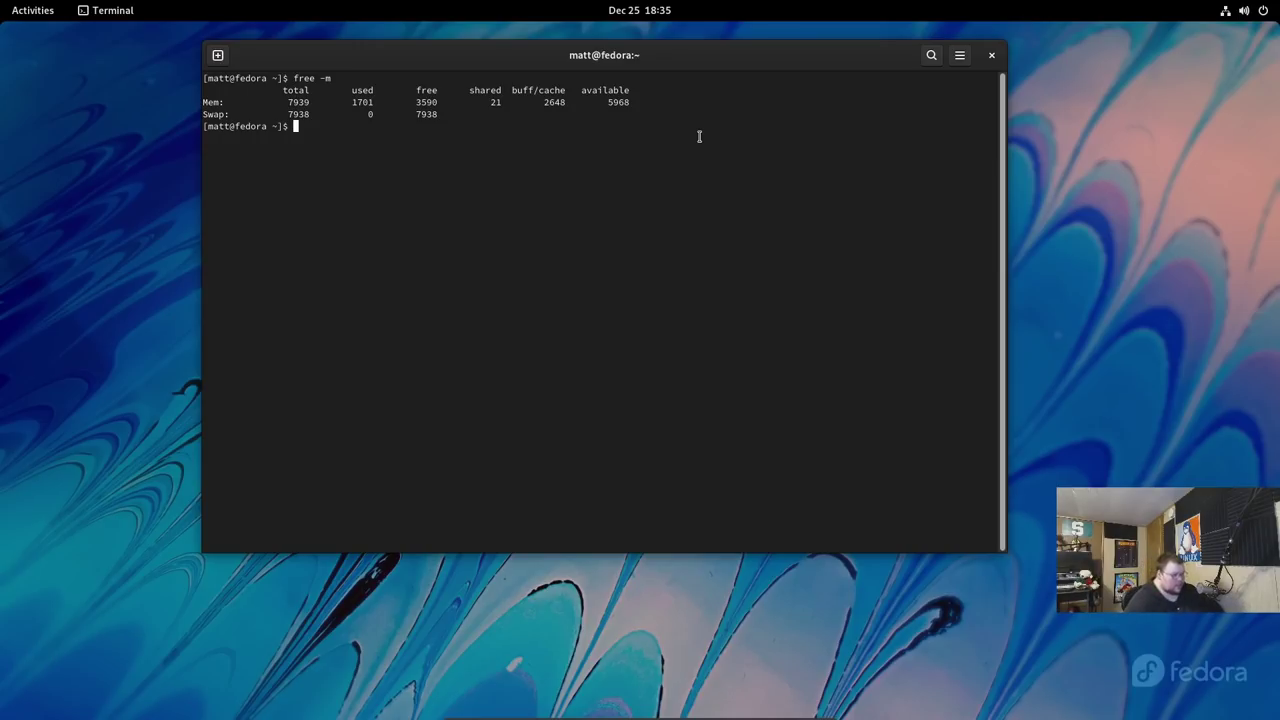
key(super)
Close the terminal, relaunch Terminal from an Activities search and centre its window.
click(1025, 99)
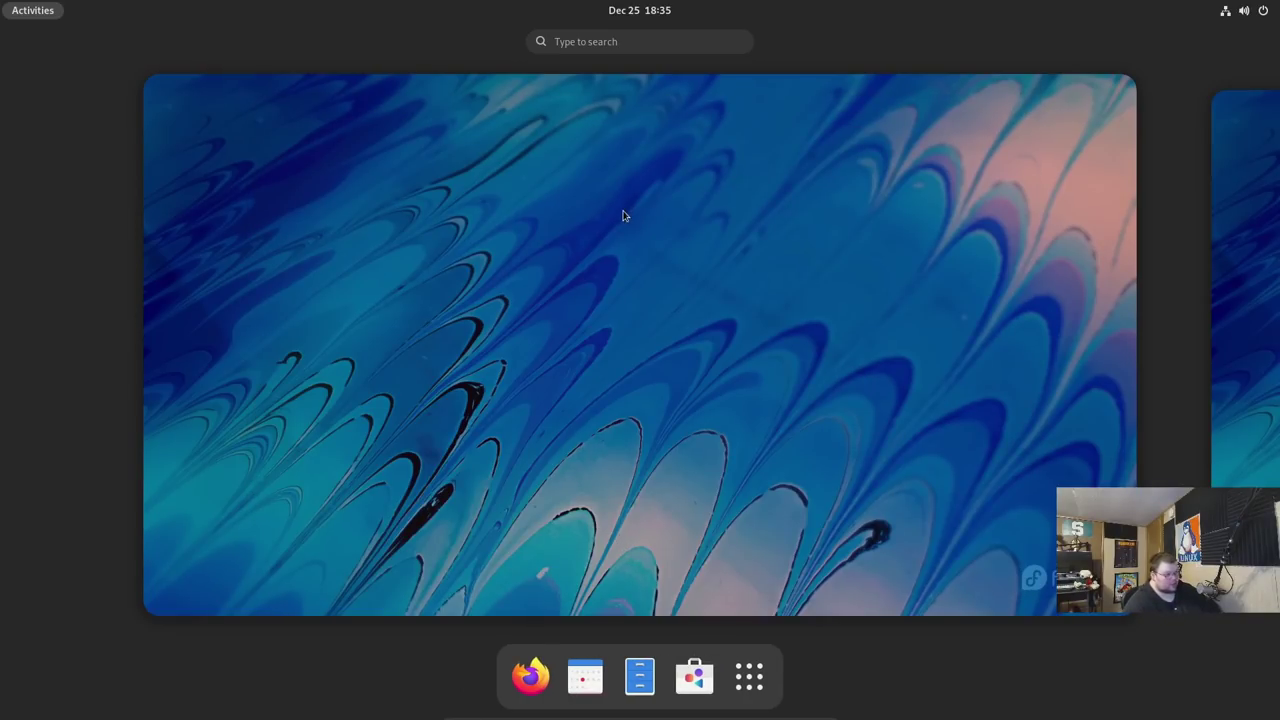
text(t)
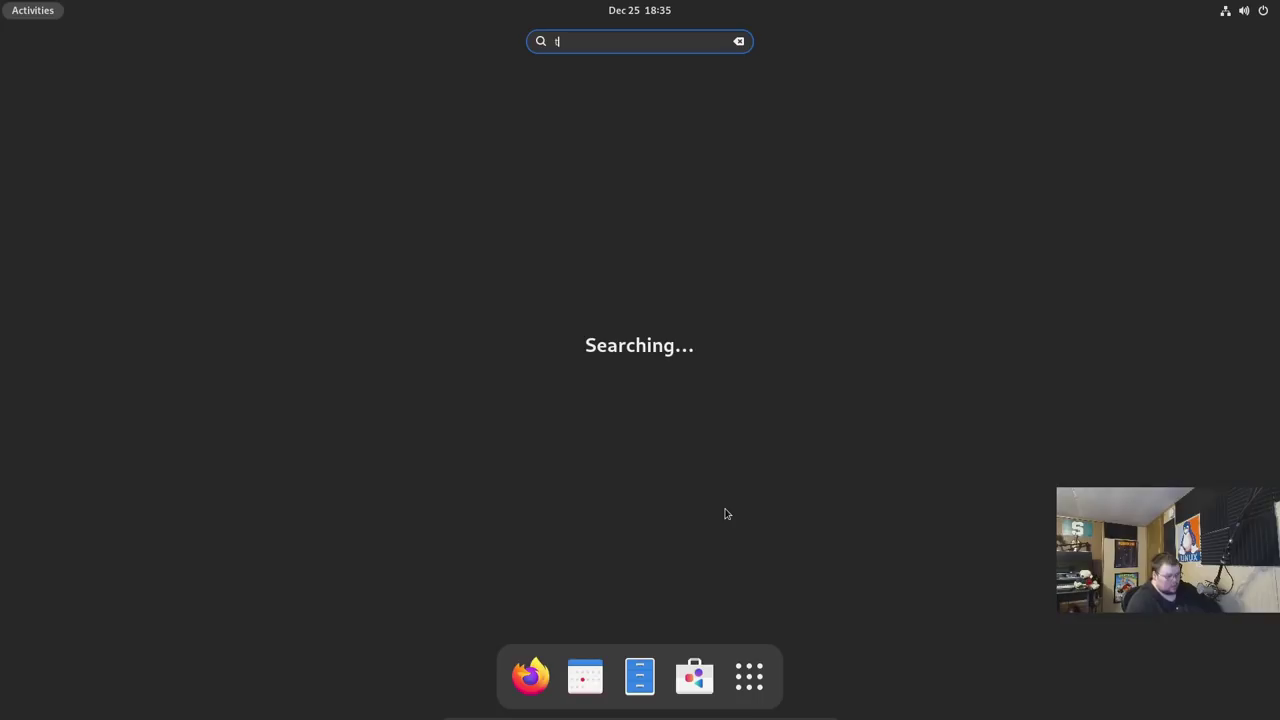
text(erminal)
key(Return)
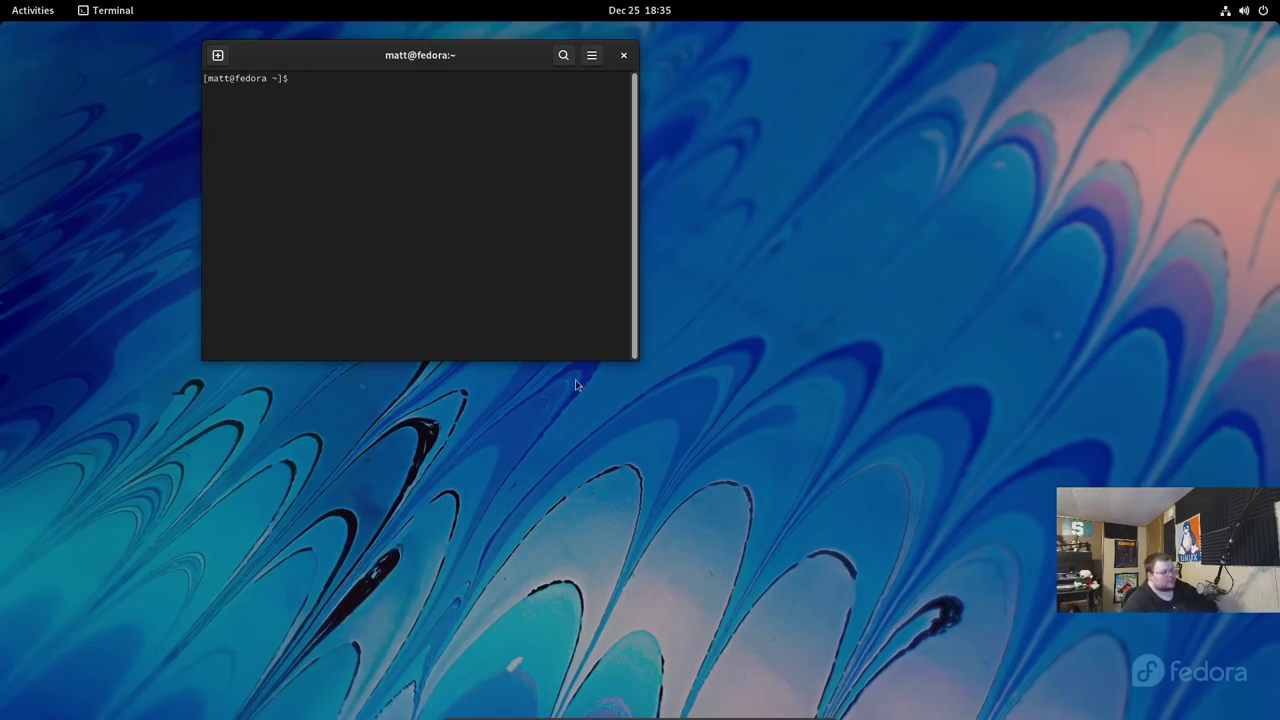
drag(436, 72, 603, 157)
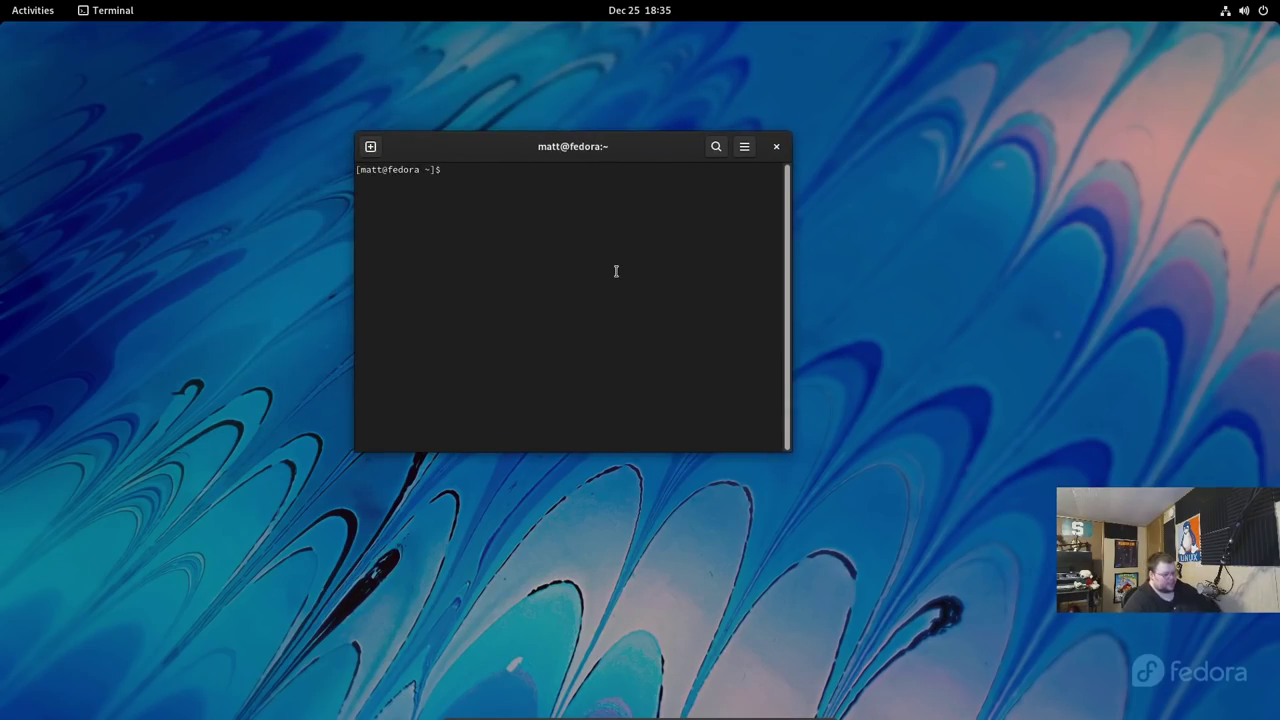
Switch to the empty second workspace and open a new terminal there with Ctrl+Alt+T.
key(super)
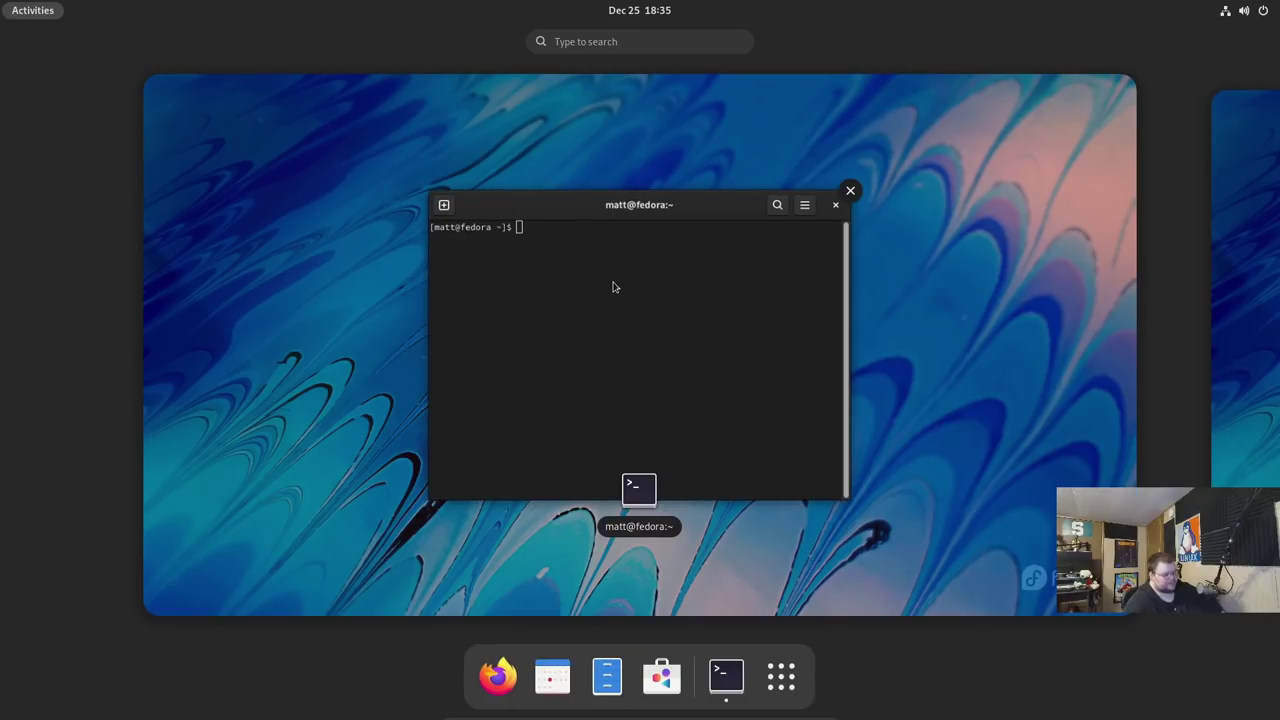
click(1233, 280)
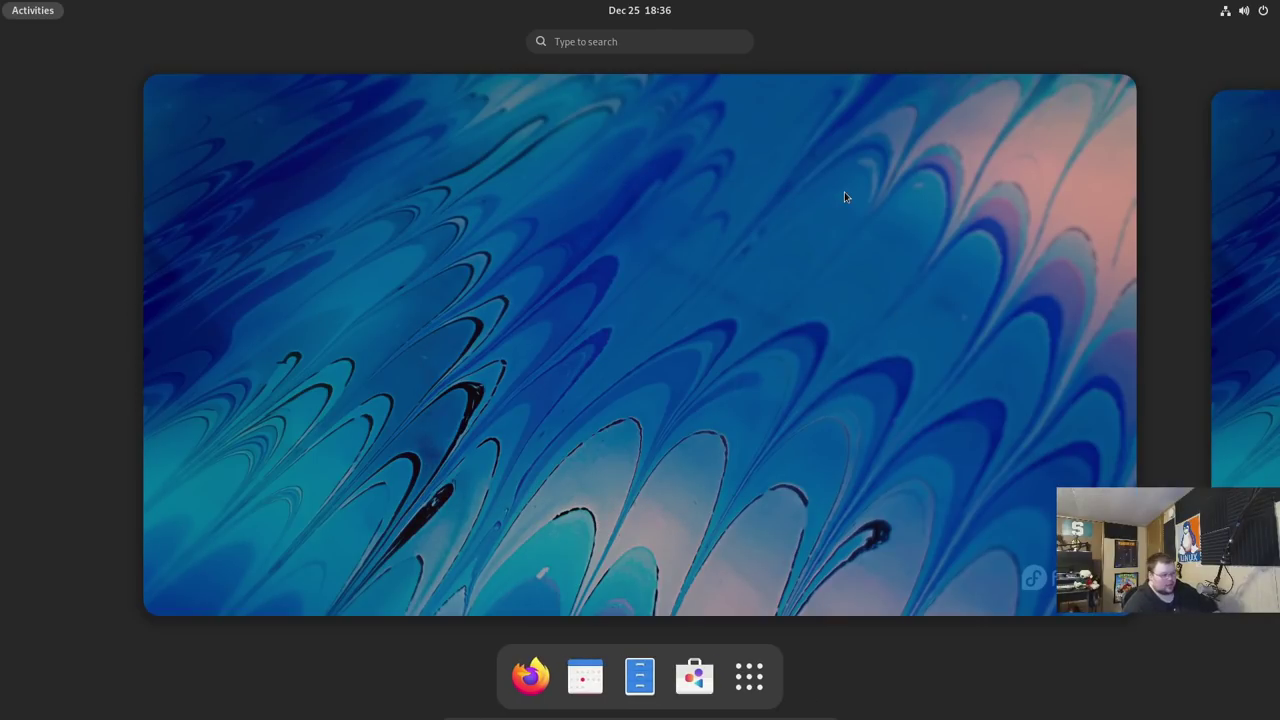
key(ctrl+alt+t)
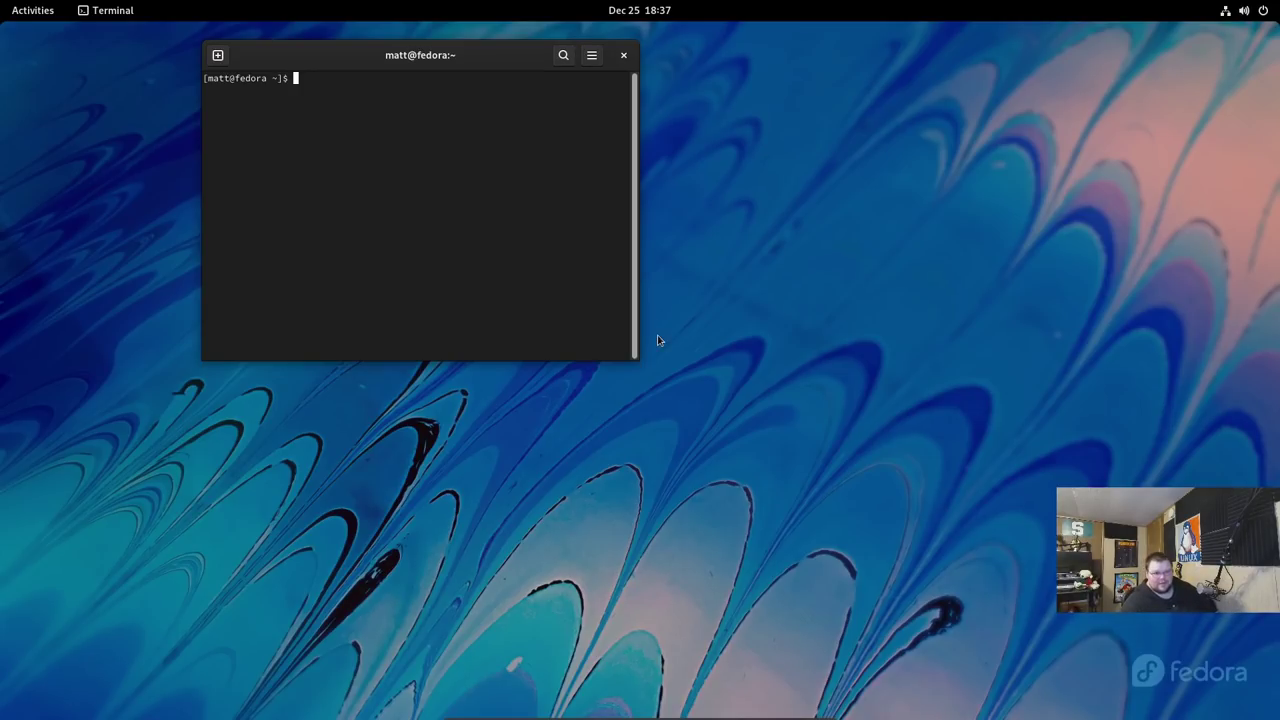
Close the terminal, power off the Fedora virtual machine, and close VirtualBox Manager.
key(ctrl+d)
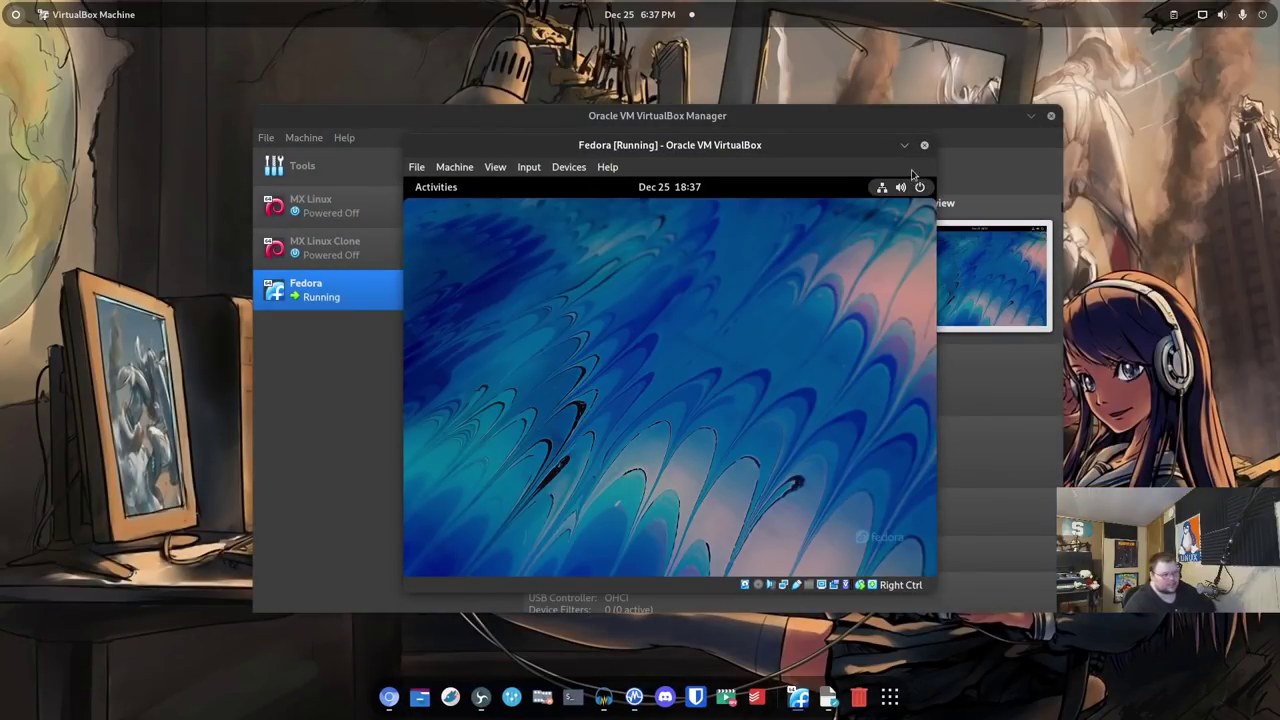
key(Control_R+q)
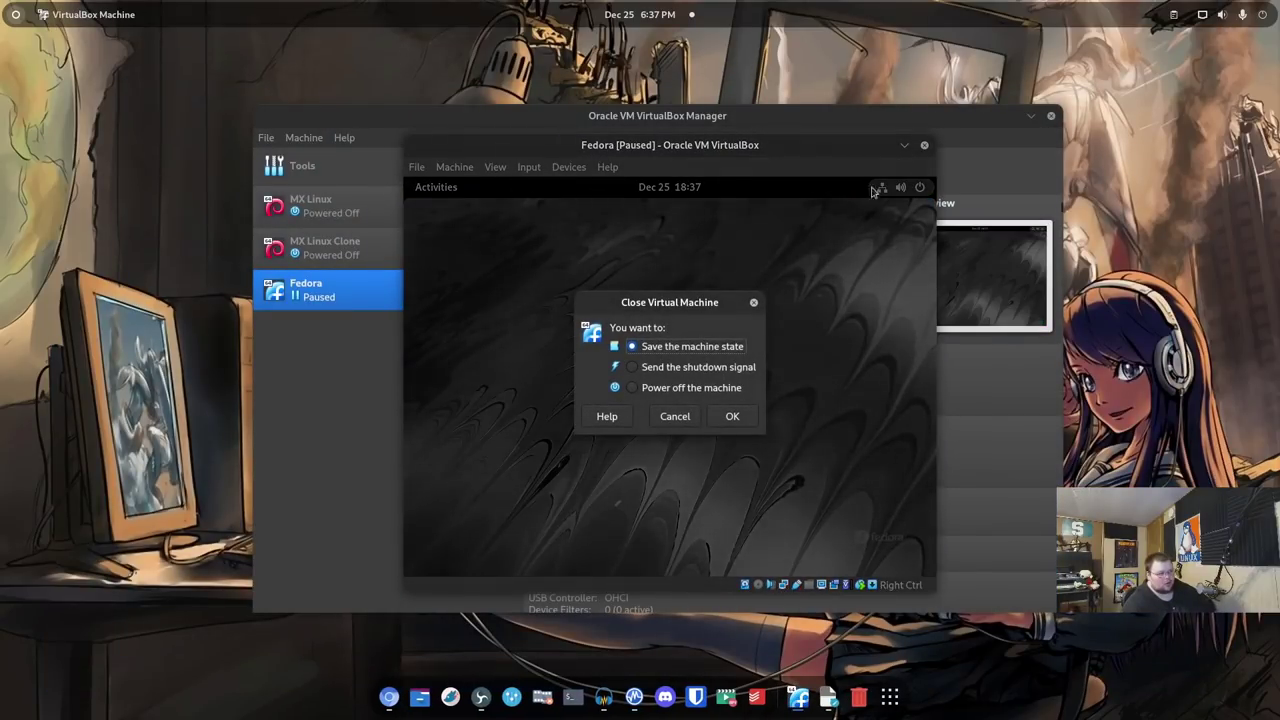
key(Down)
key(Down)
key(Return)
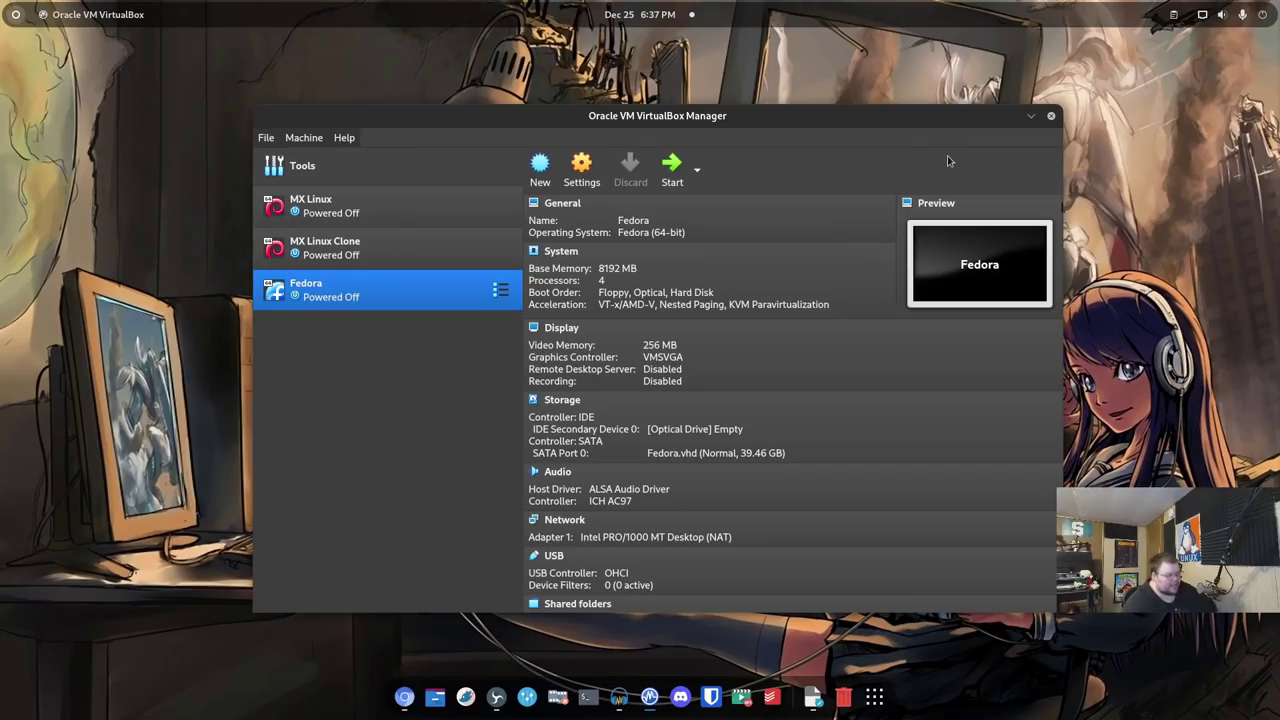
click(1031, 118)
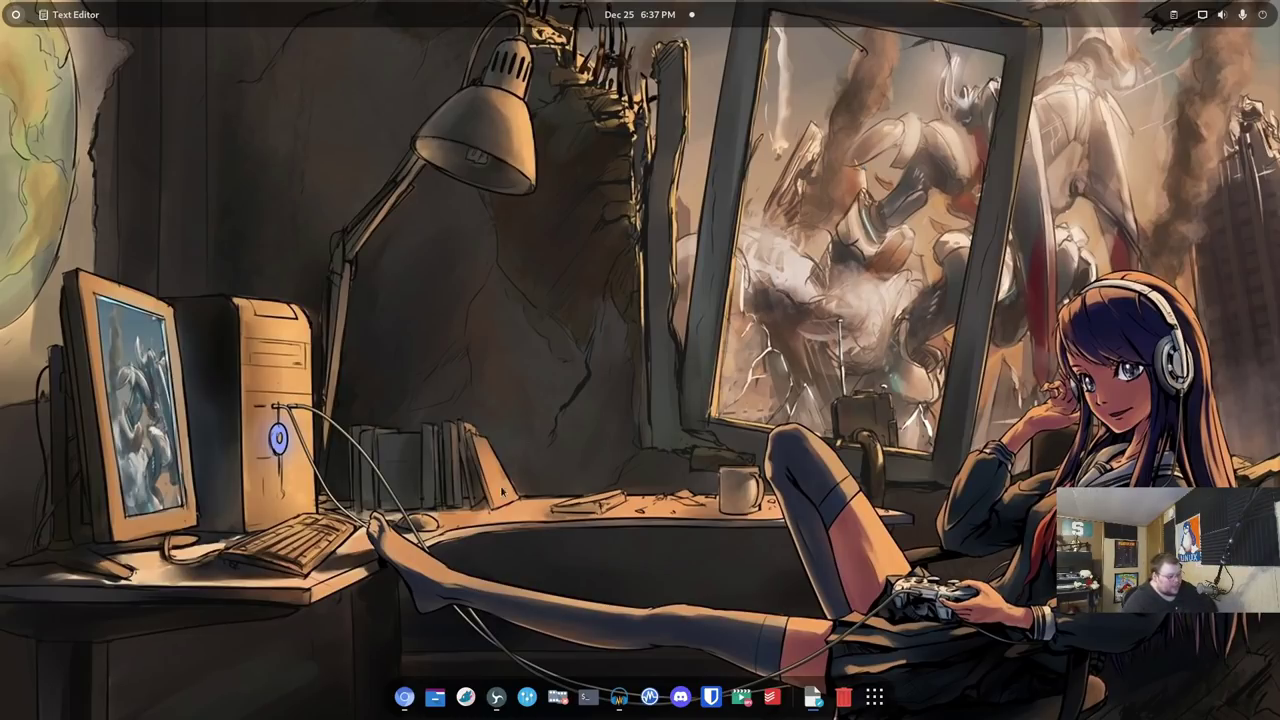
Open GNOME Settings from the dock on the Sound page and browse its sidebar categories.
click(527, 697)
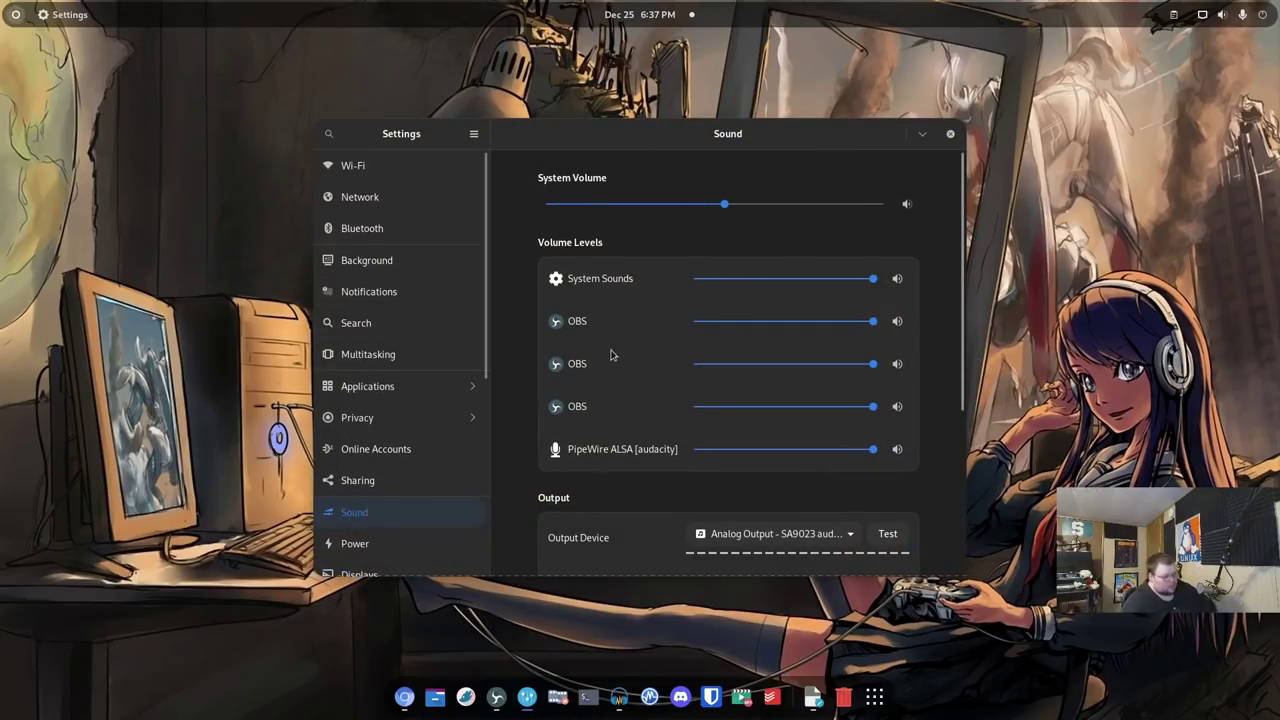
scroll(409, 351, down, 4)
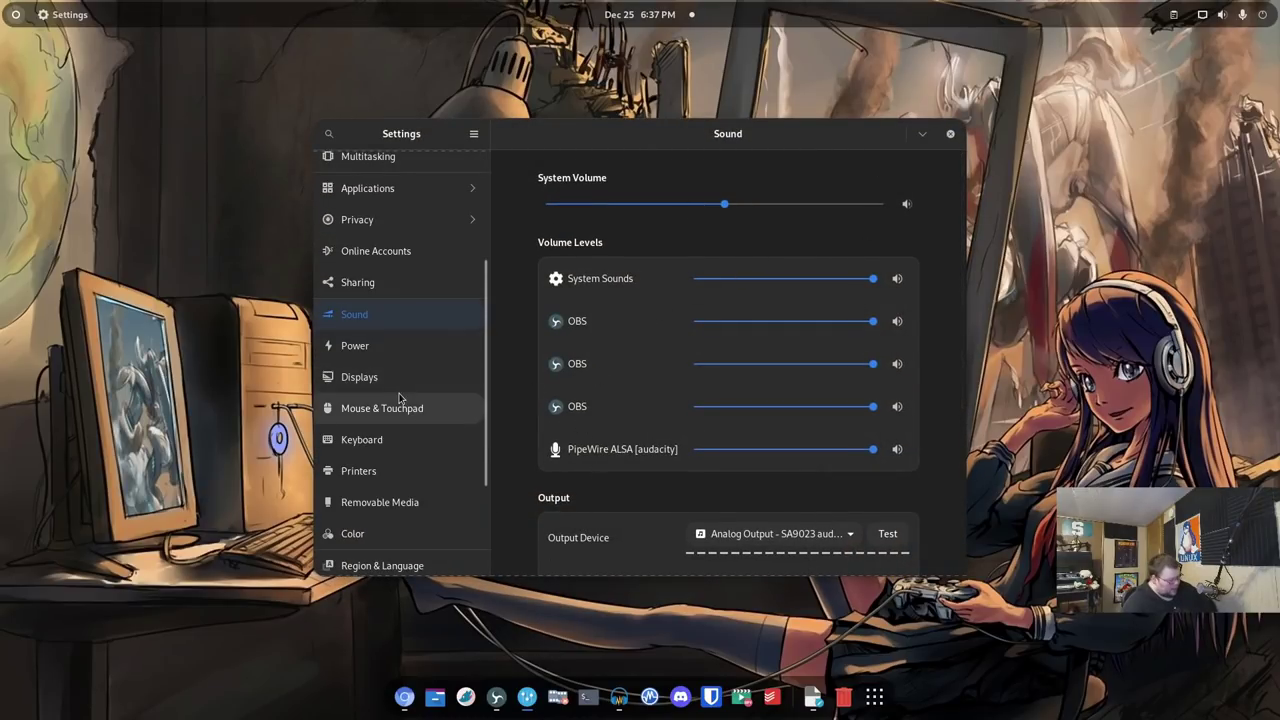
scroll(399, 398, down, 3)
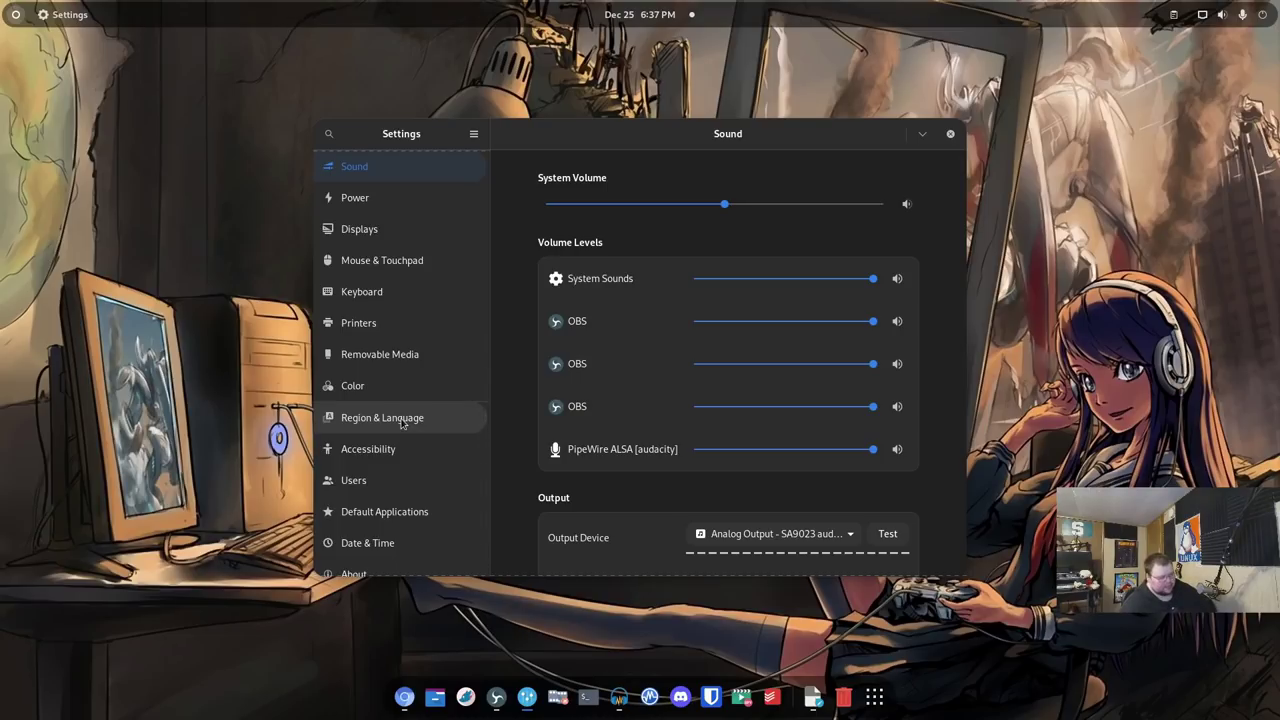
scroll(401, 423, up, 6)
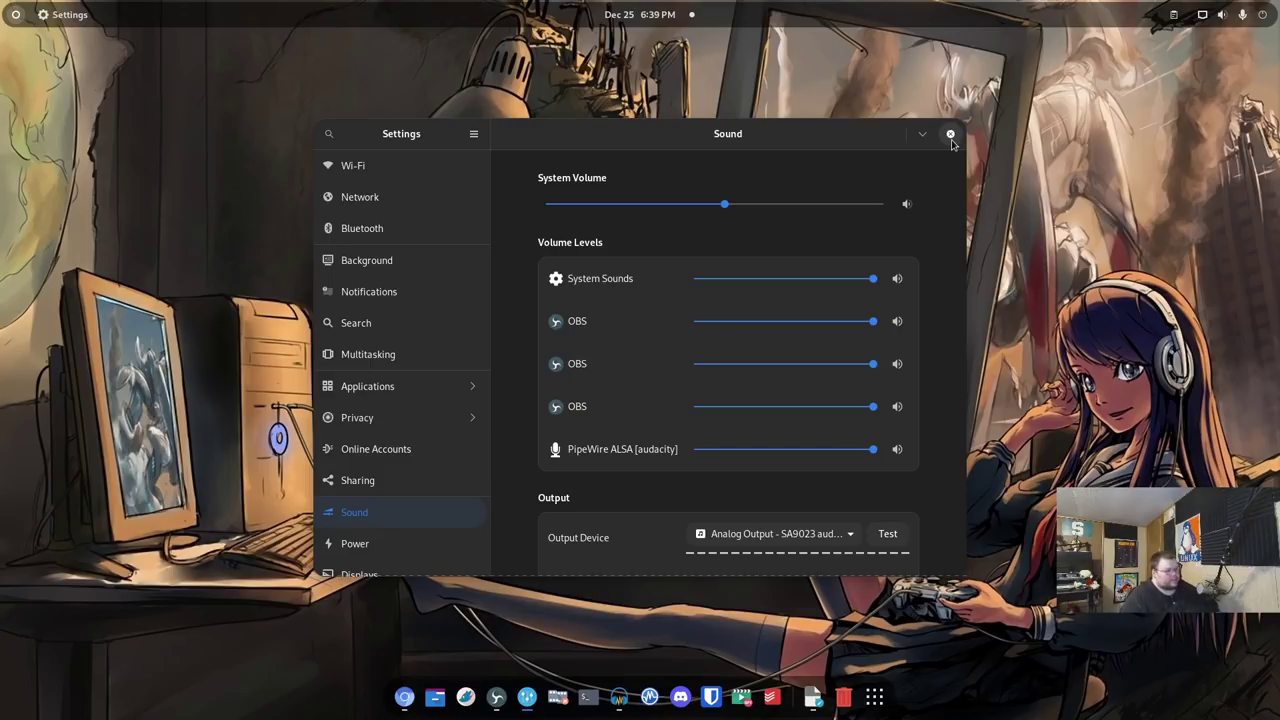
Close Settings and run 'sudo dnf update && sudo dnf upgrade' in a new terminal.
click(950, 134)
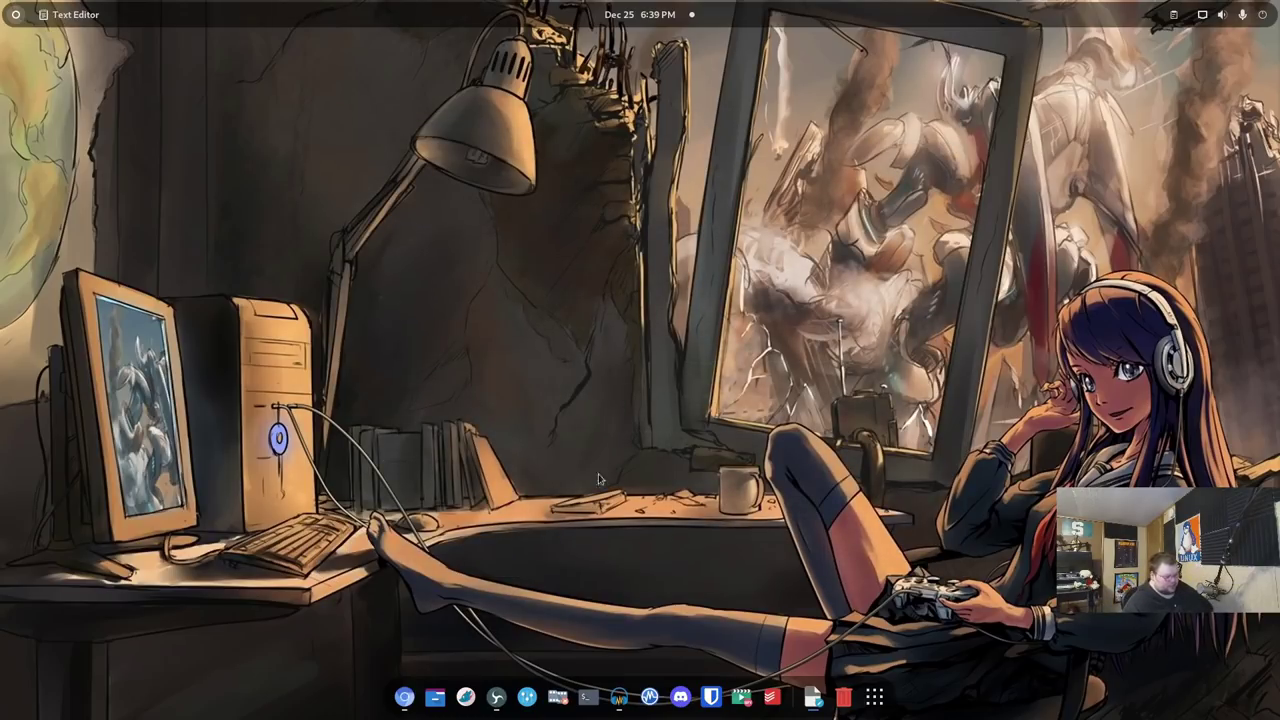
click(594, 692)
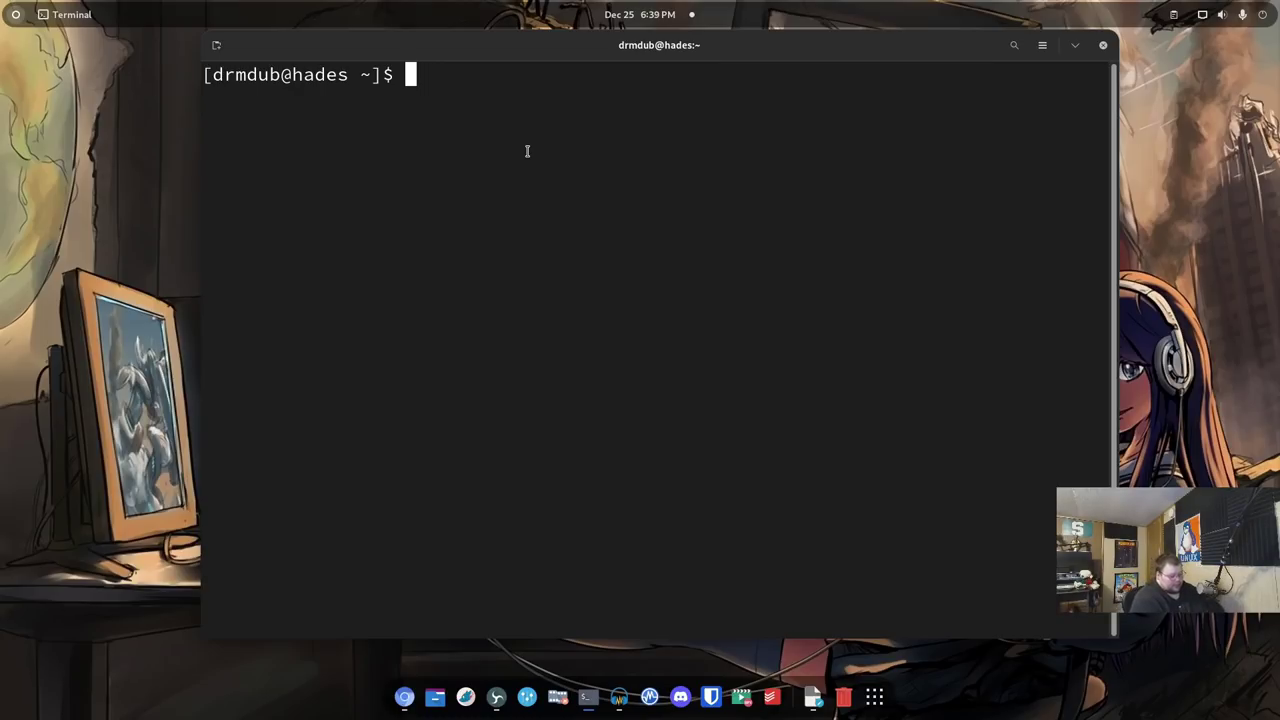
text(sudo )
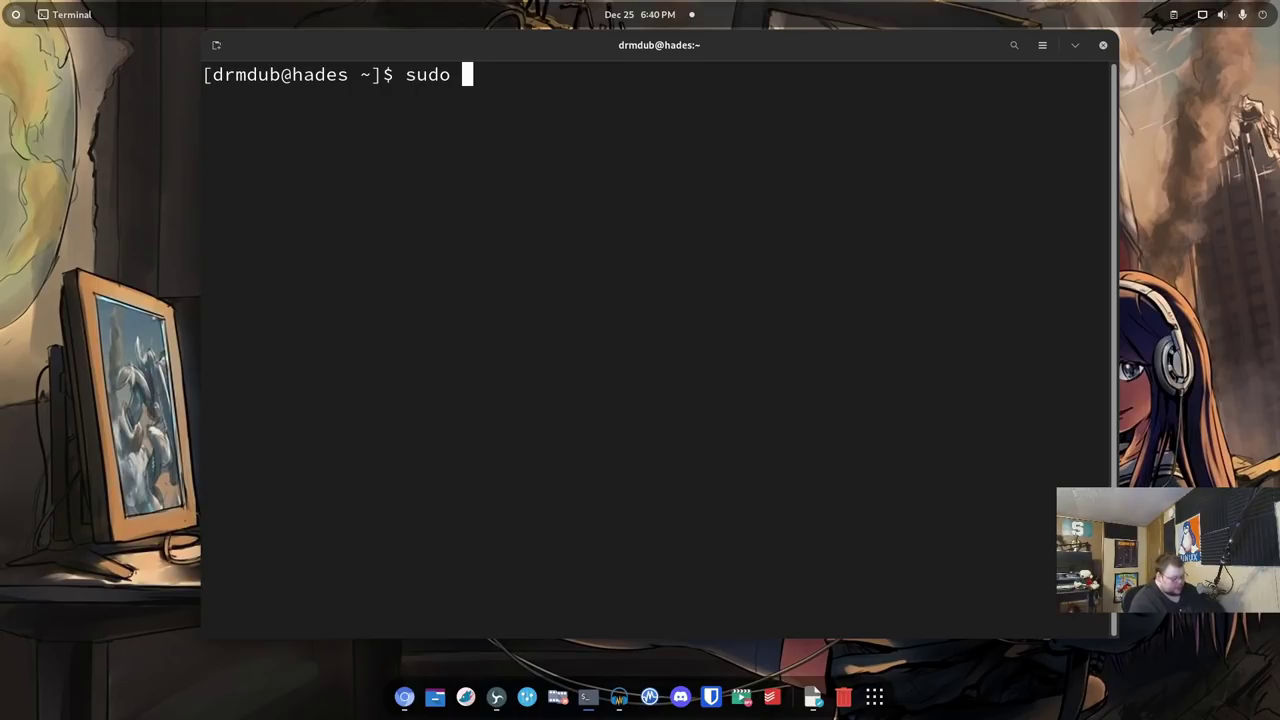
text(dnf update && sudo dnf upgrade)
key(Return)
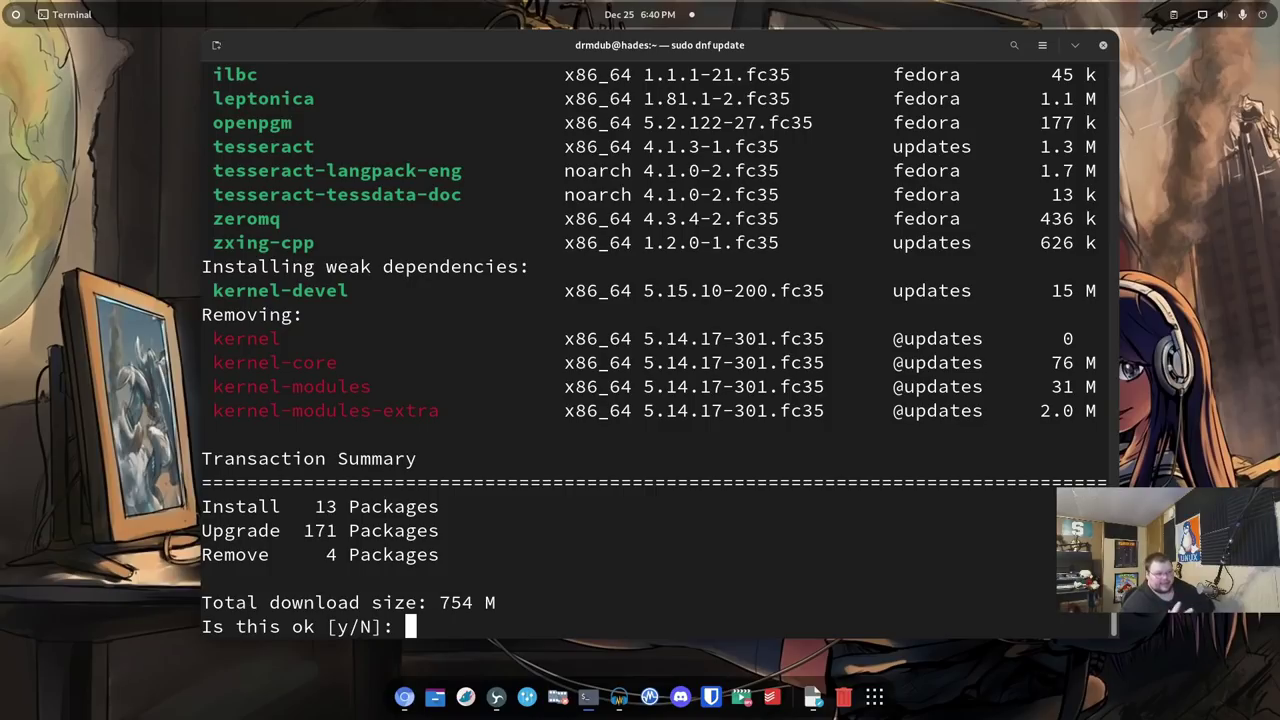
Confirm the 754 M transaction with y, then rerun the upgrade after submitting the password.
text(y)
key(Return)
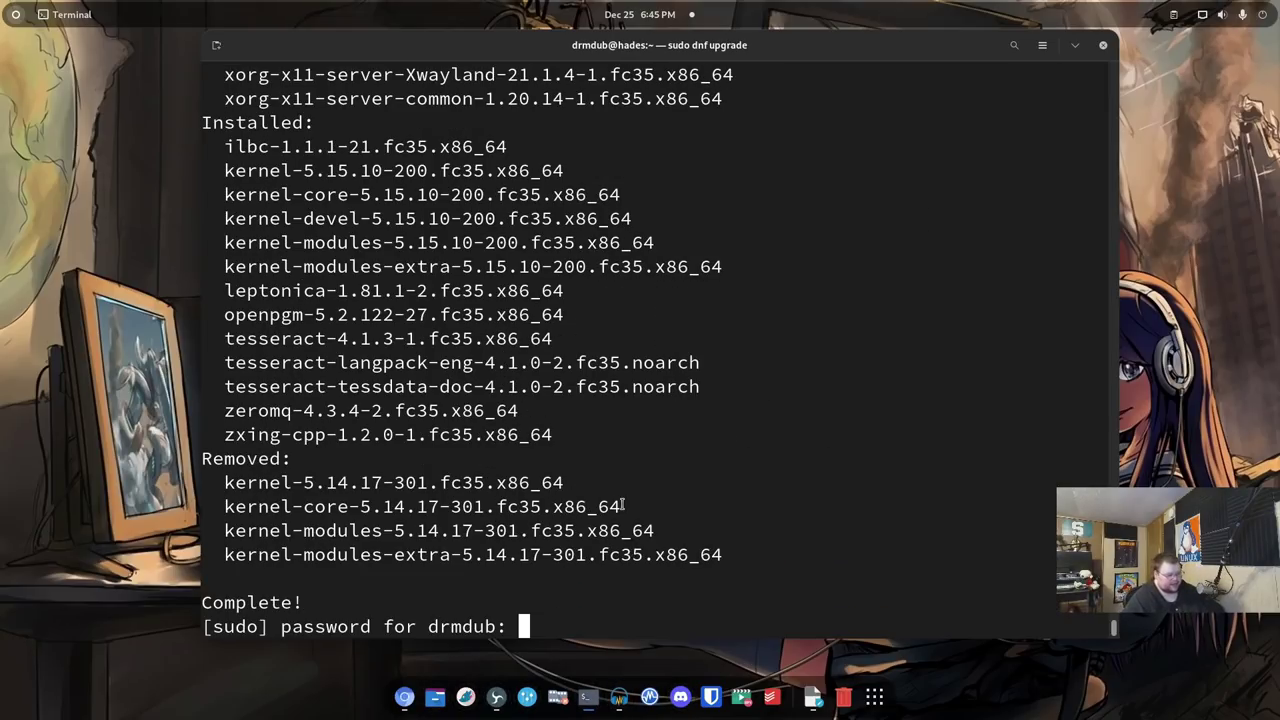
key(Return)
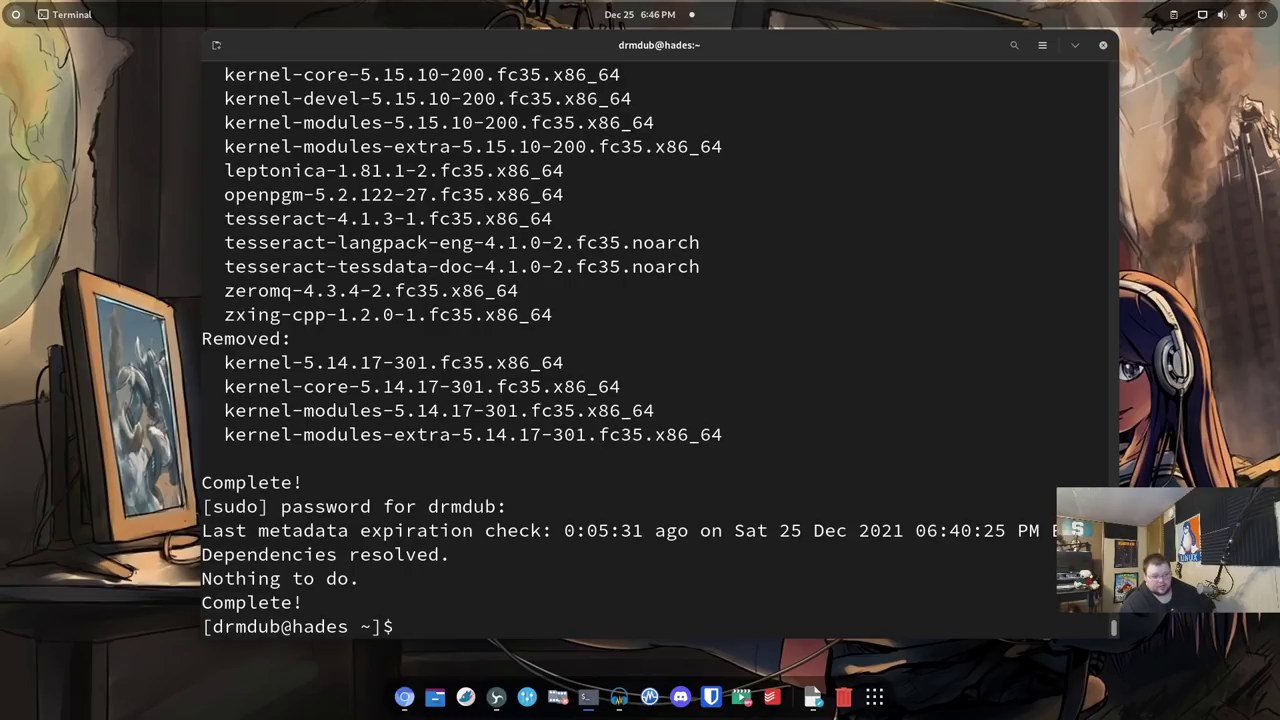
Close the terminal, open Software, and show Scribus's available sources: Fedora Linux RPM and Flathub.
click(1104, 46)
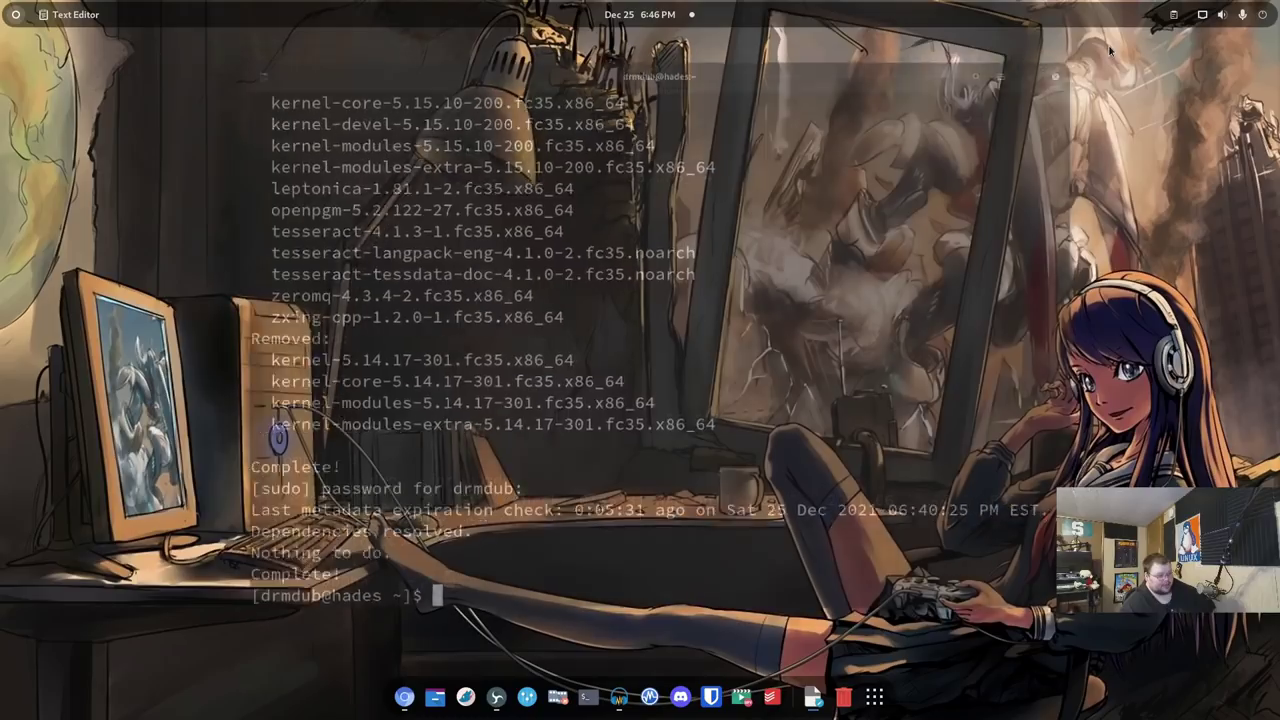
key(super)
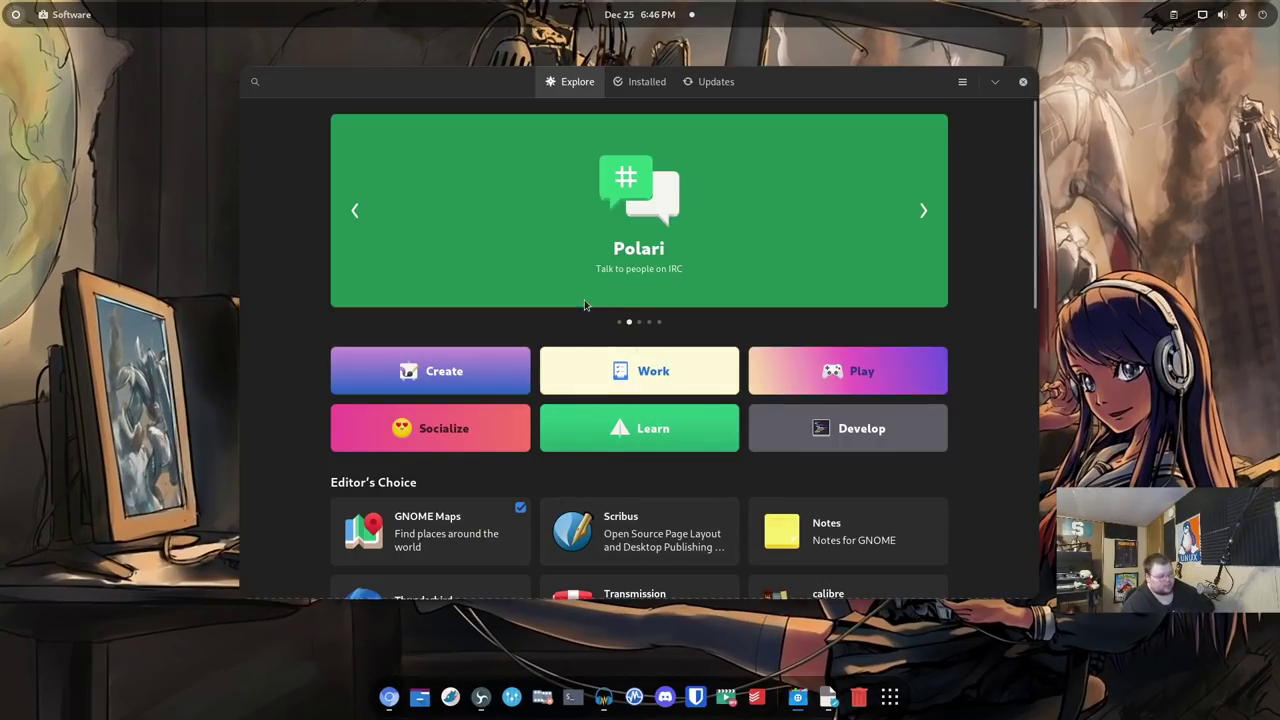
click(598, 533)
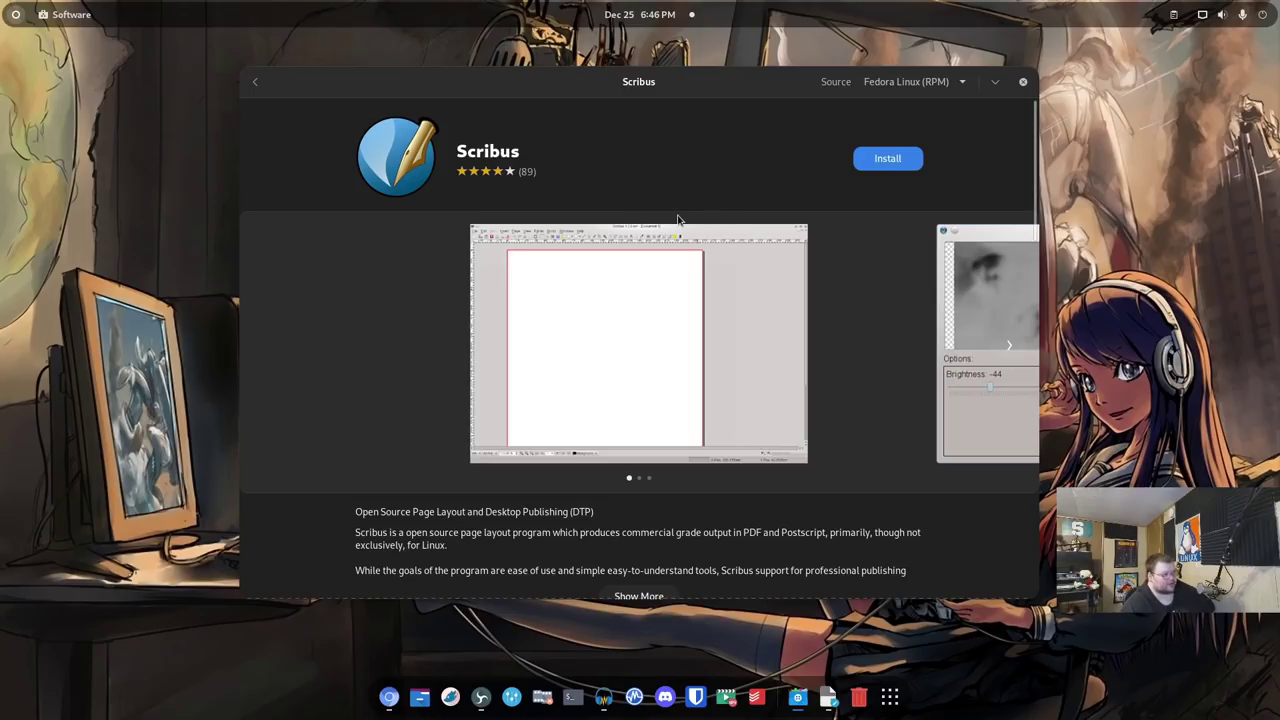
click(918, 84)
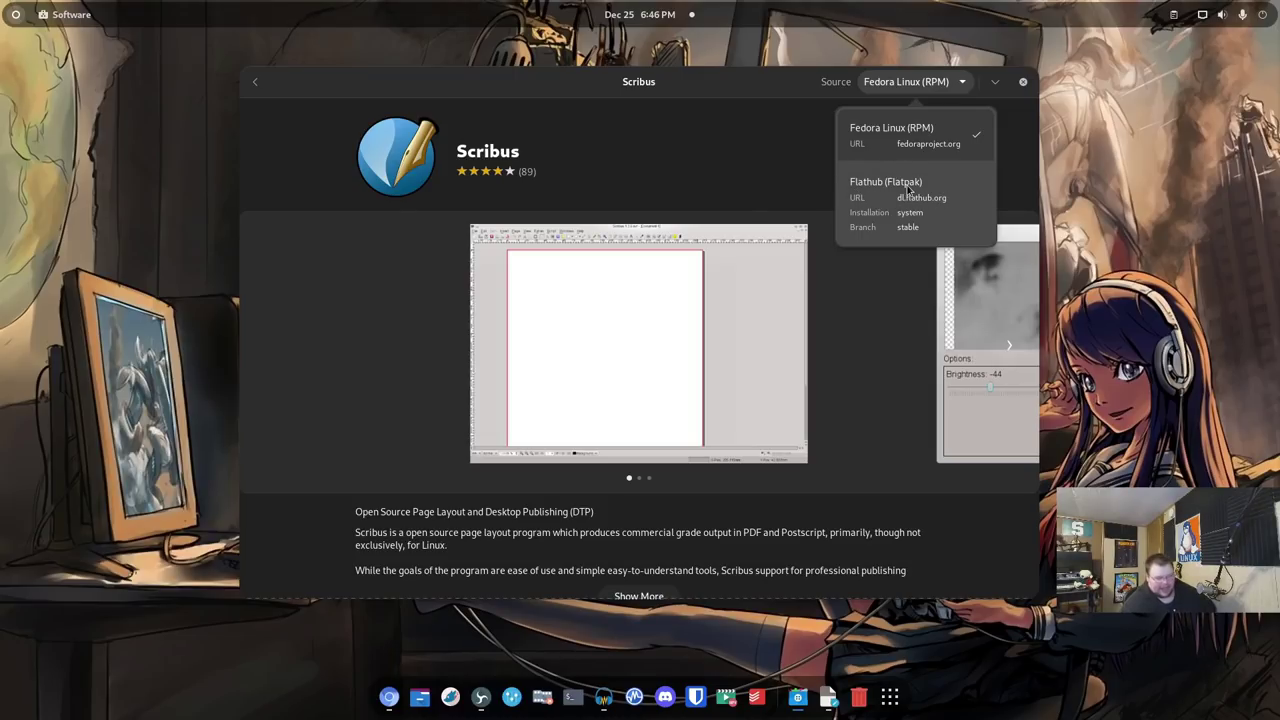
Dismiss Scribus's source list and view the three sources offered for GNOME Maps.
click(776, 158)
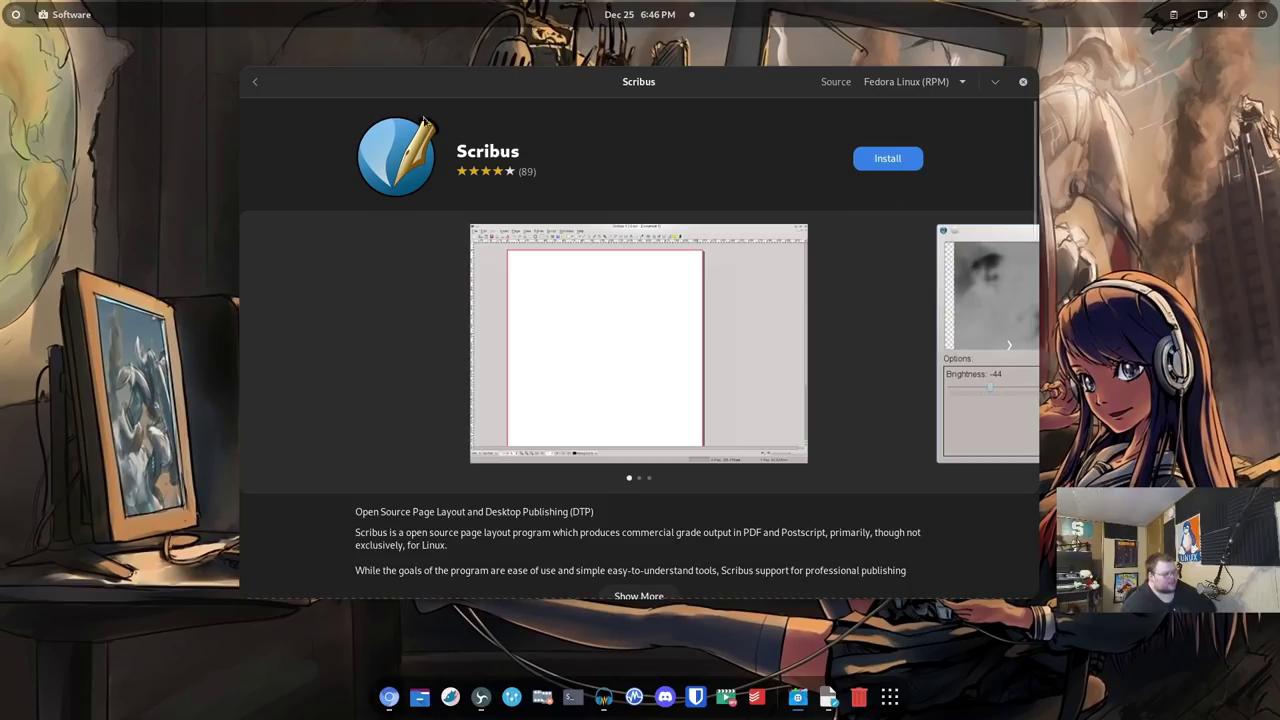
key(alt+Left)
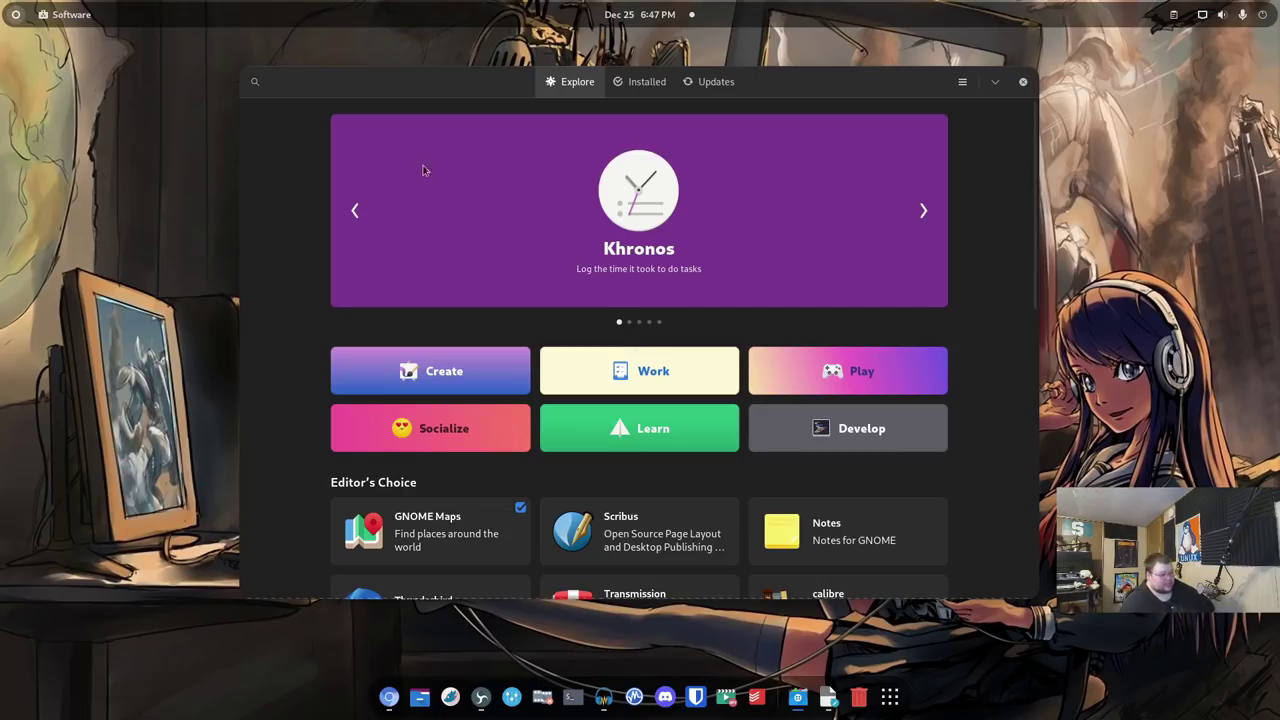
click(436, 527)
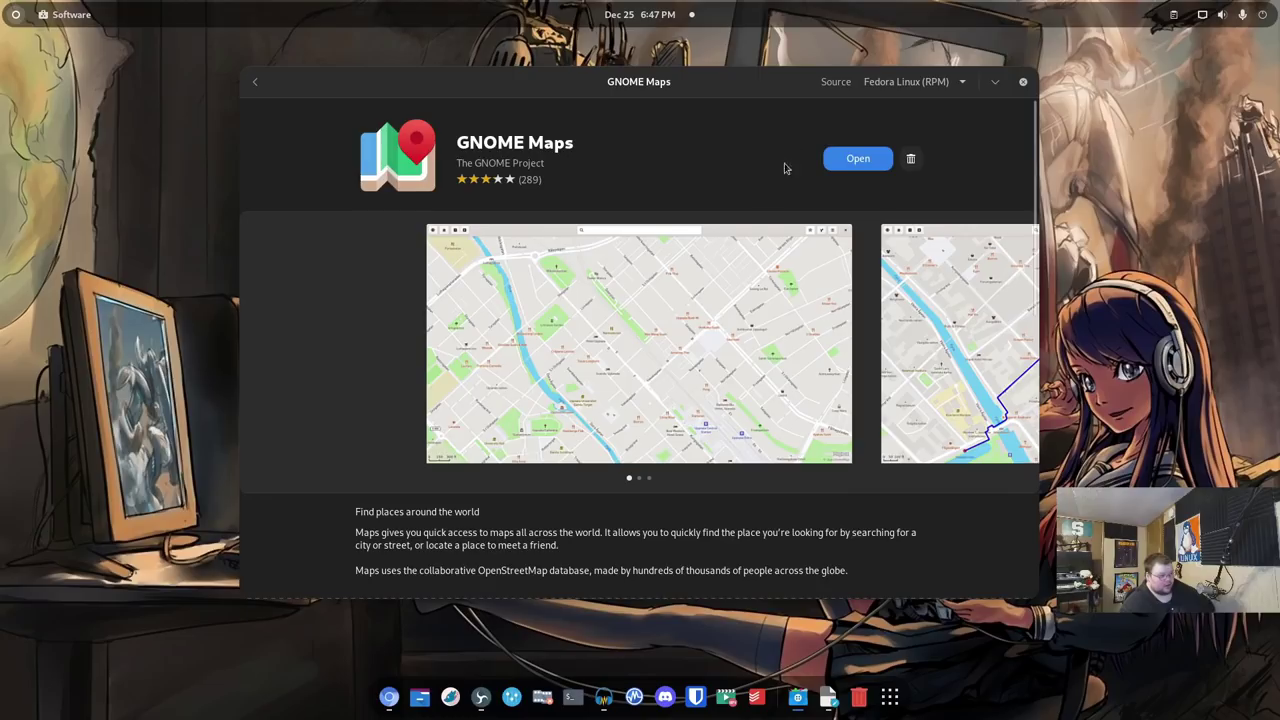
click(890, 84)
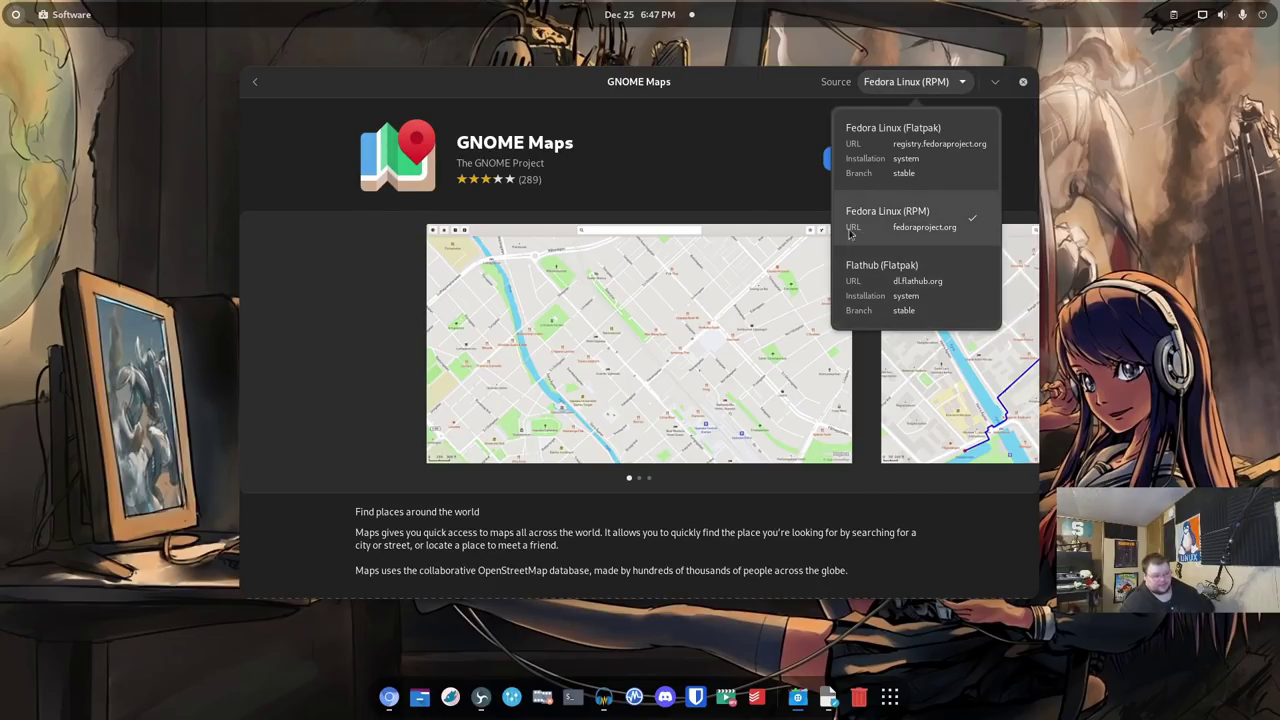
click(645, 132)
Go back to the Explore page and reposition the Software window.
drag(652, 88, 676, 124)
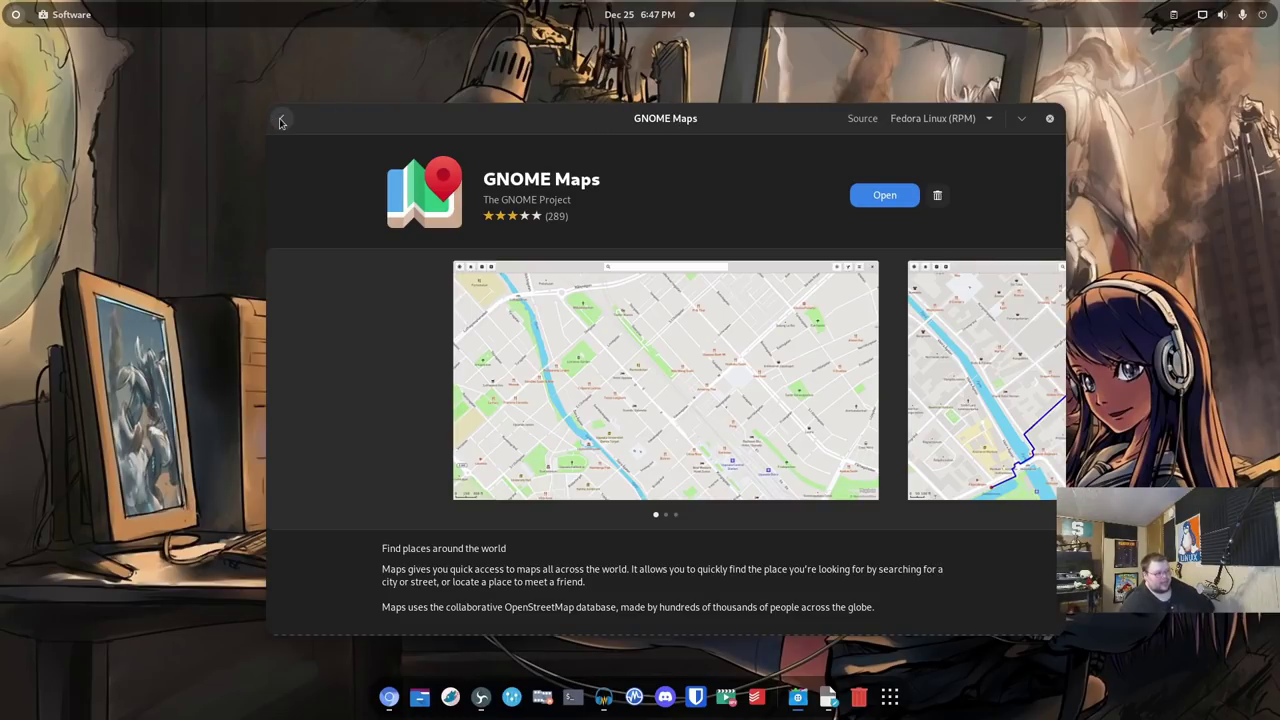
click(281, 121)
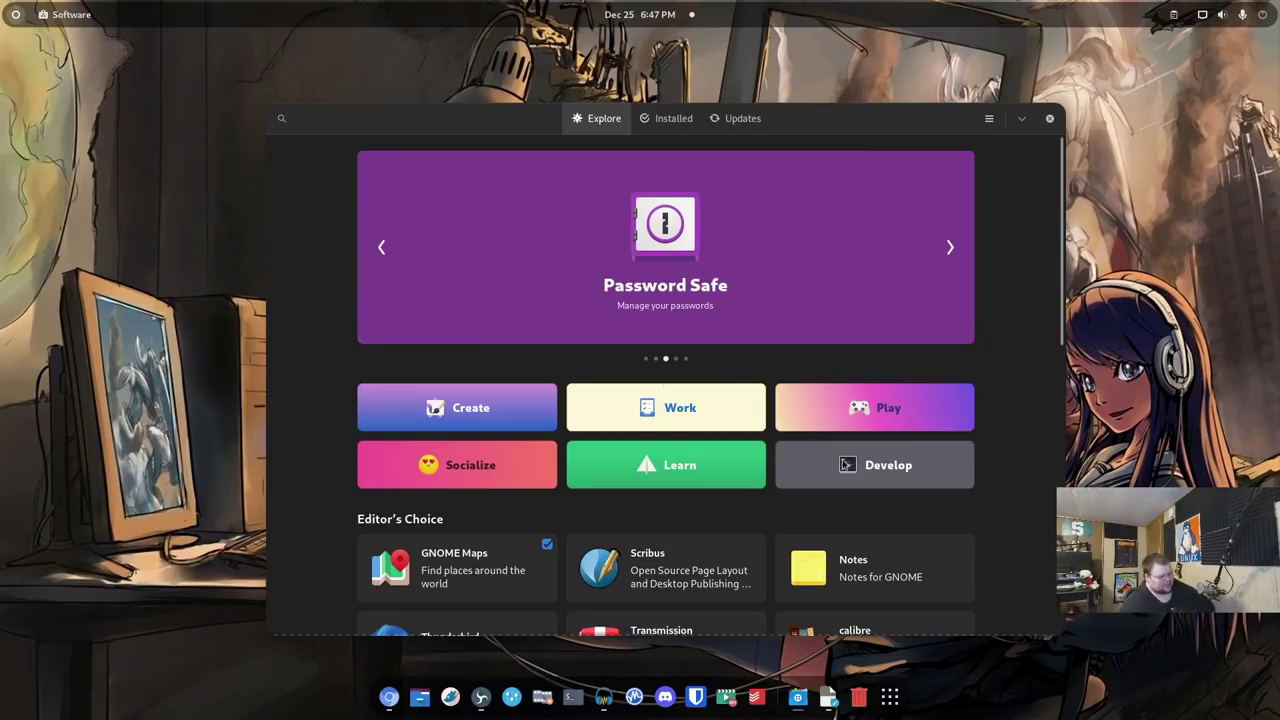
drag(844, 125, 797, 98)
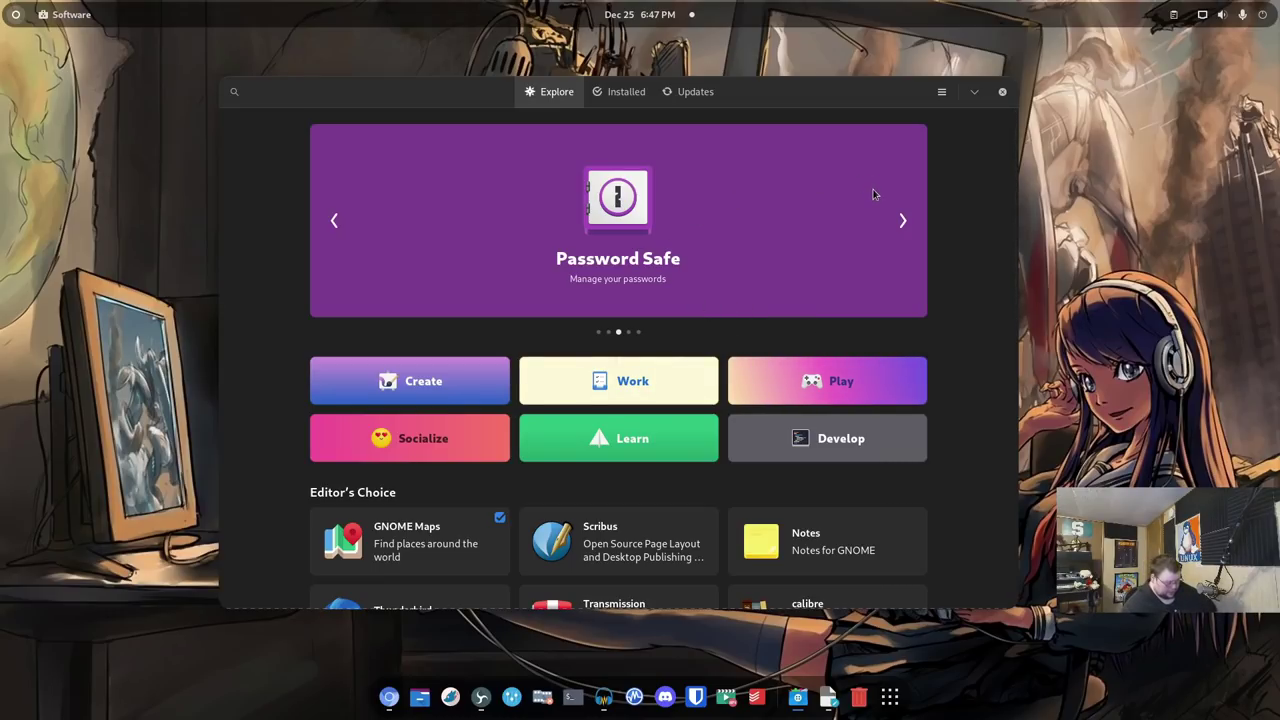
Close the GNOME Software window.
click(1003, 93)
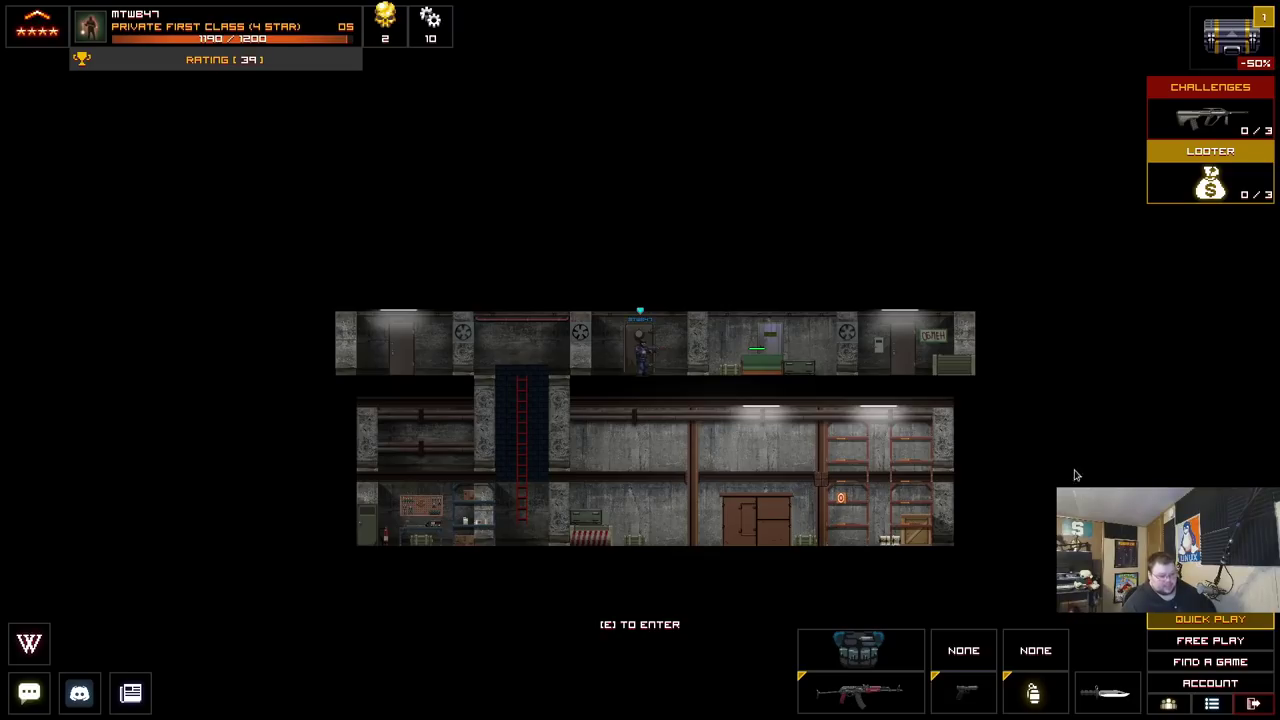
Quit BRAIN / OUT and move the Steam window showing the game's library page.
click(1252, 706)
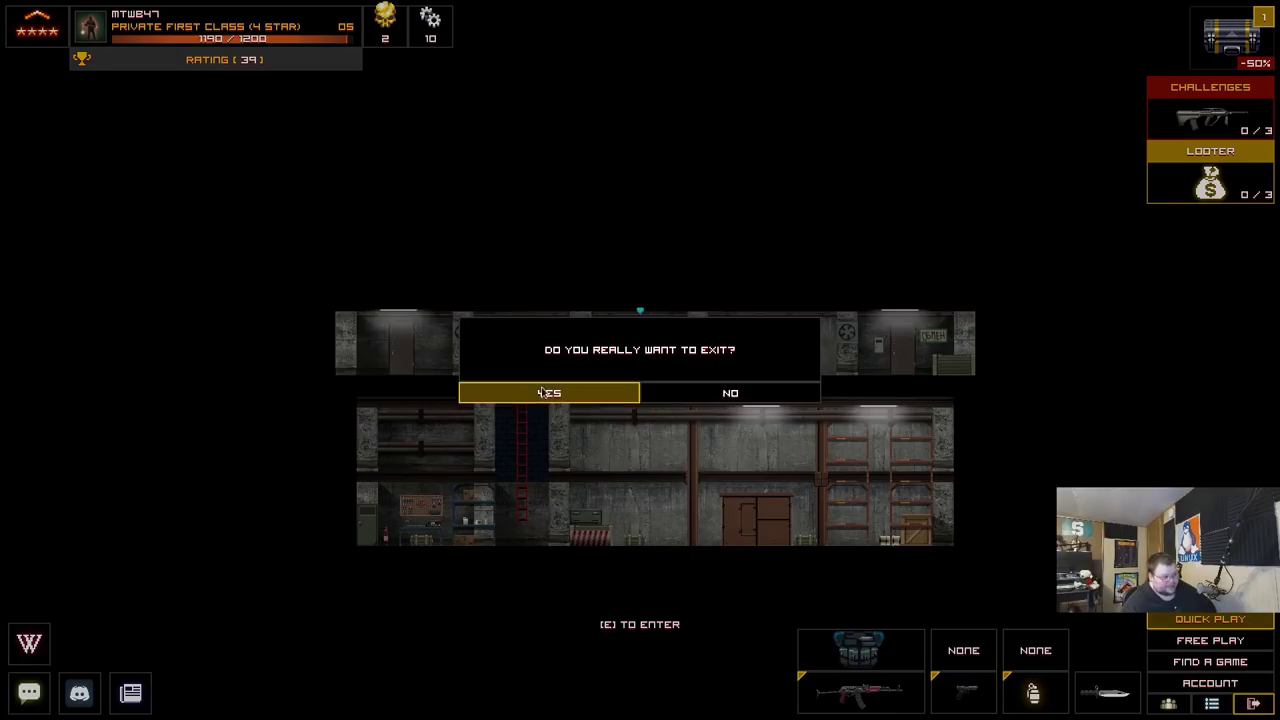
click(572, 389)
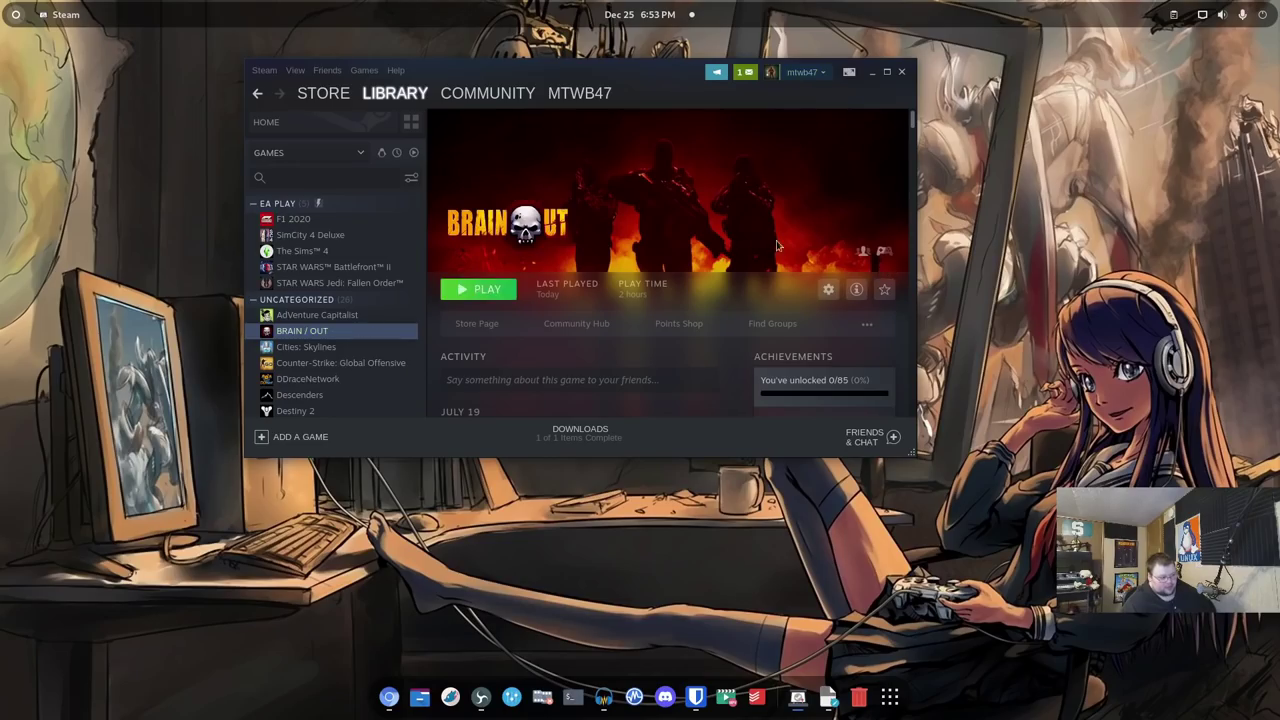
drag(591, 69, 666, 151)
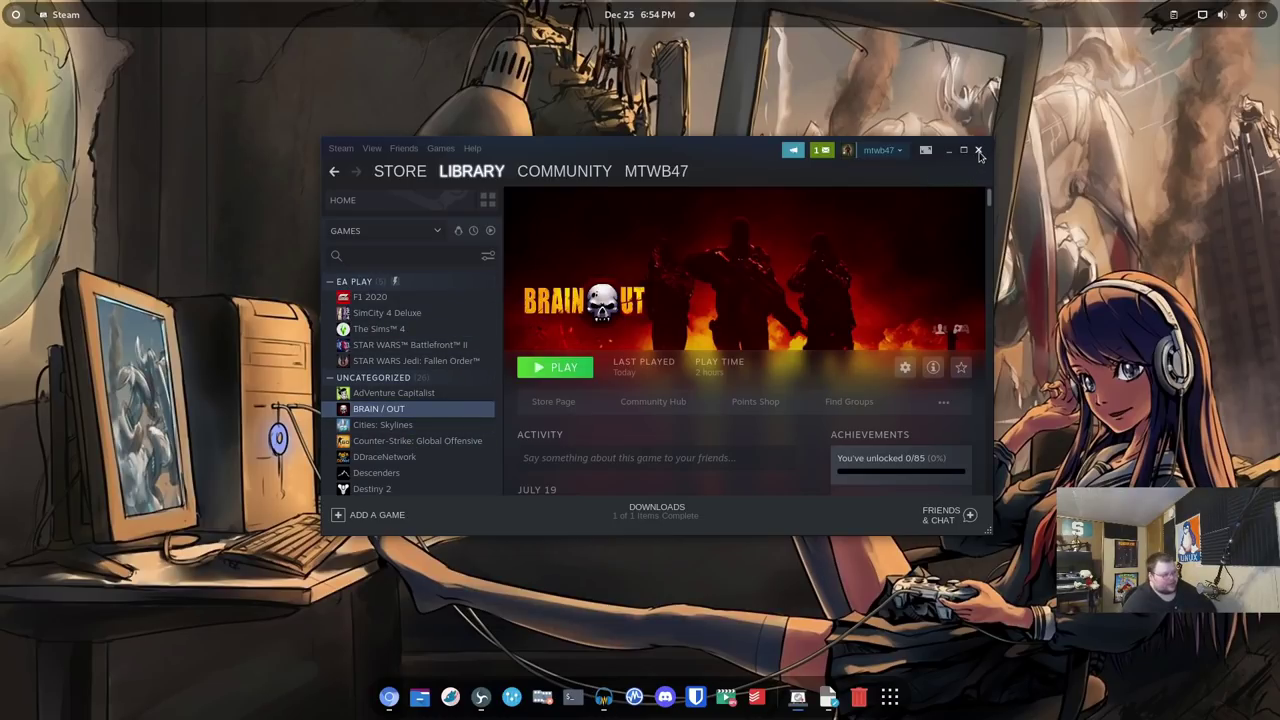
Close the Steam window, leaving Steam running in the background.
click(979, 151)
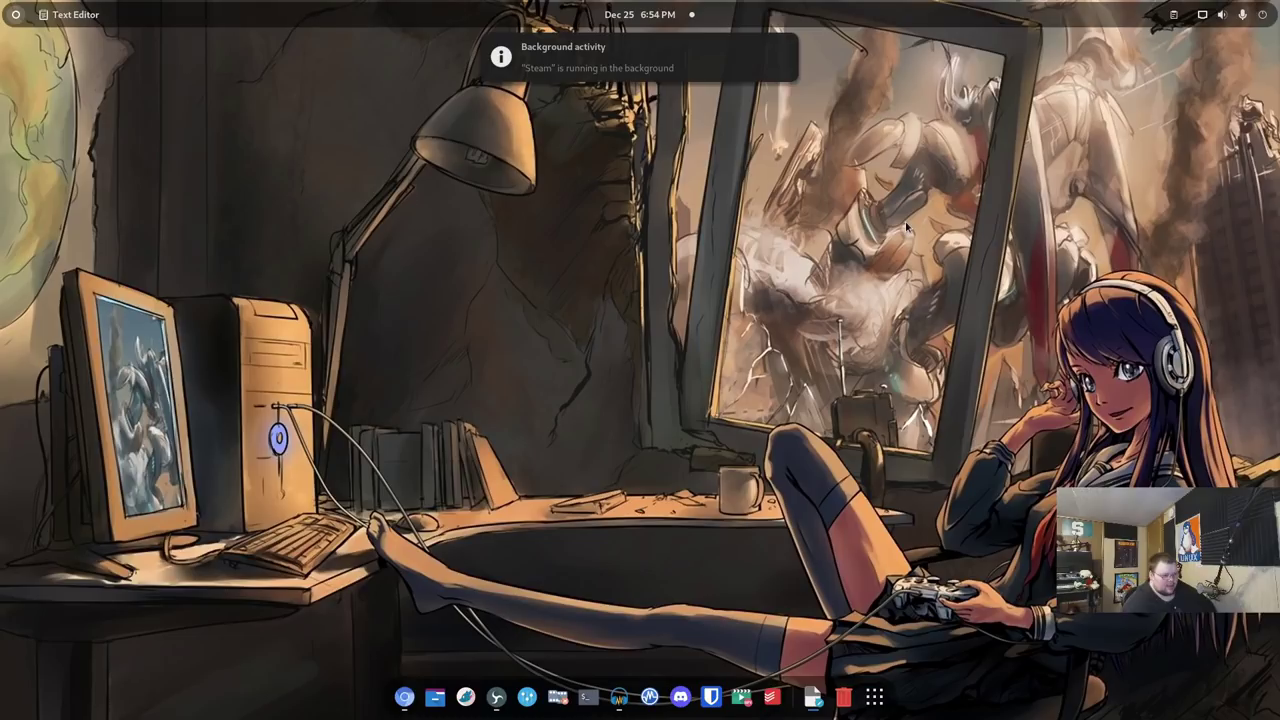